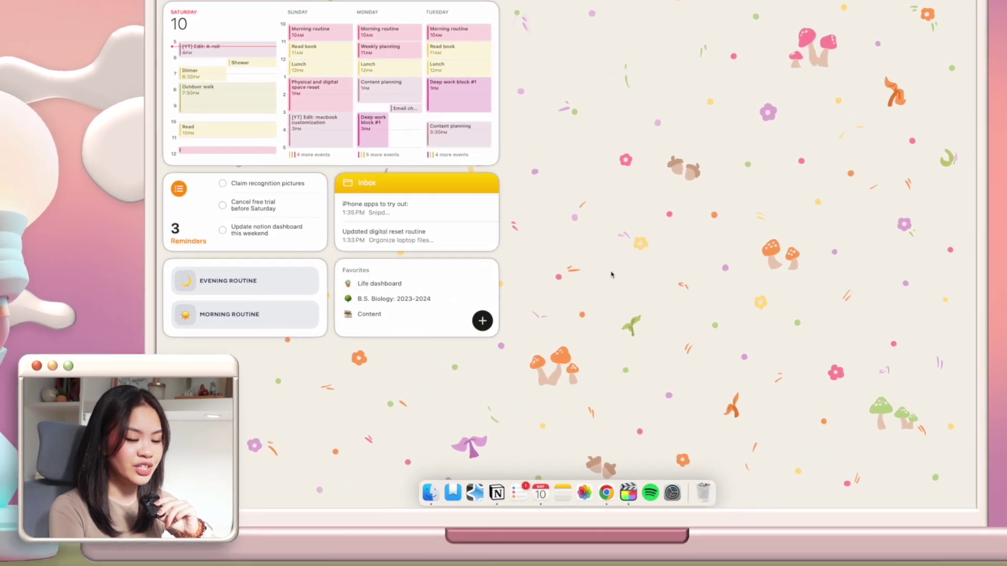
Step: Open the widget gallery from the desktop and search it for 'clock' widgets
right_click(609, 274)
click(613, 312)
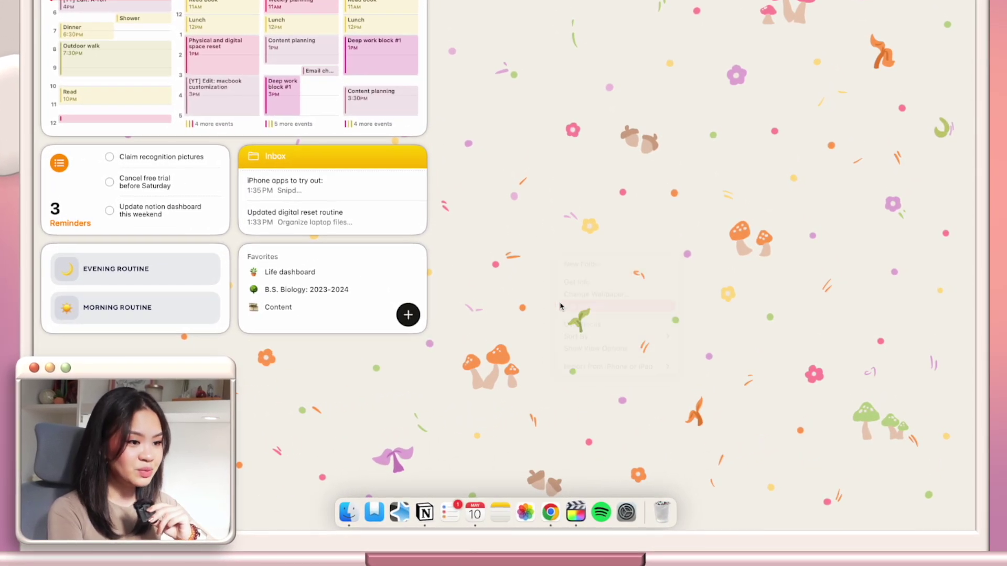
scroll(336, 429, down, 5)
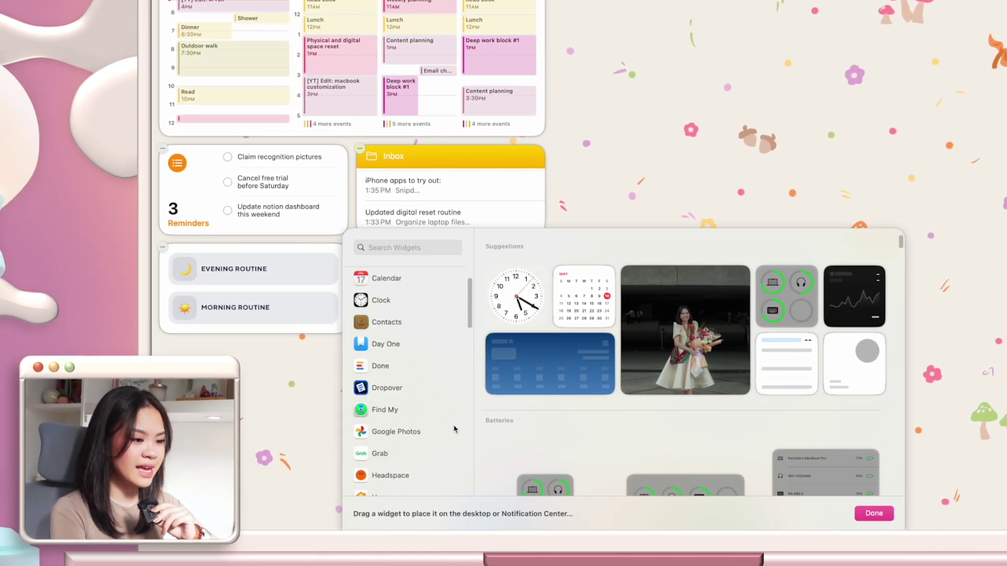
scroll(454, 428, down, 10)
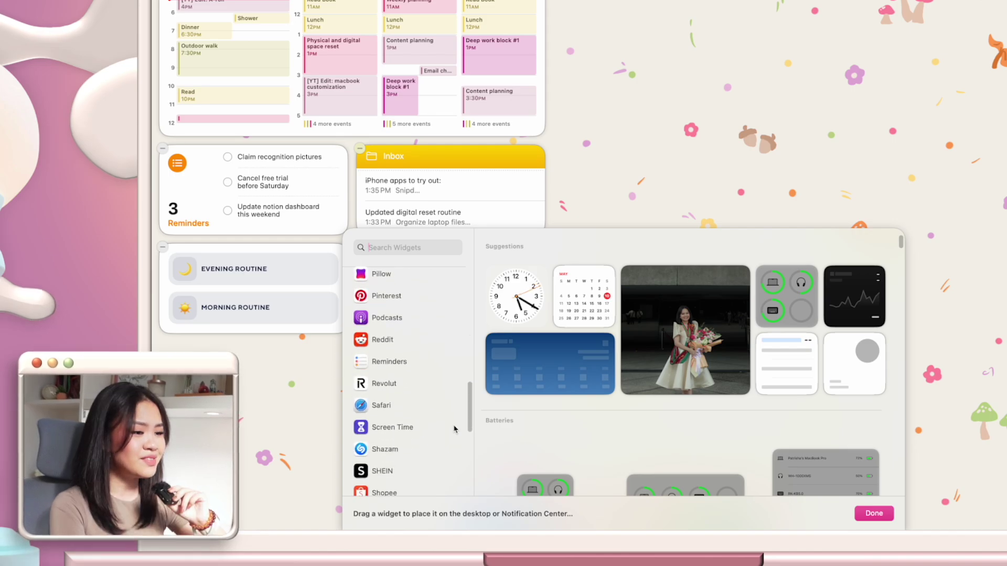
scroll(454, 429, down, 3)
text(clock)
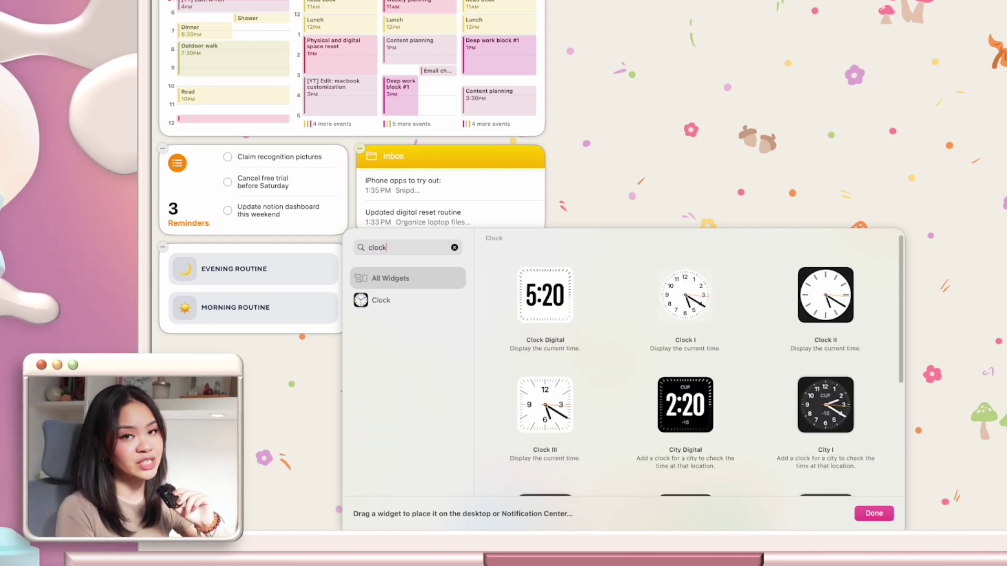
scroll(592, 346, down, 5)
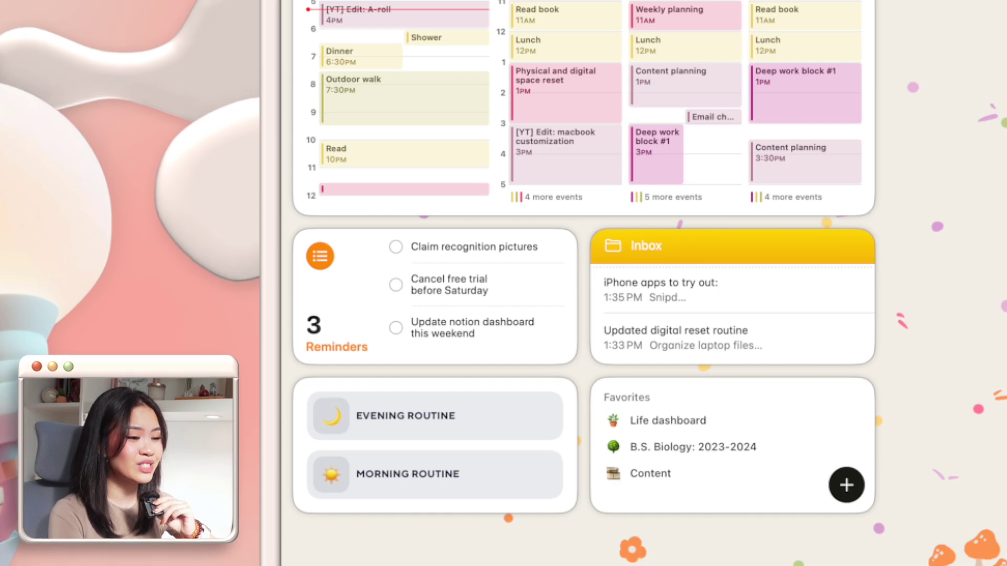
Step: Open the Reminders app from its desktop widget
click(507, 355)
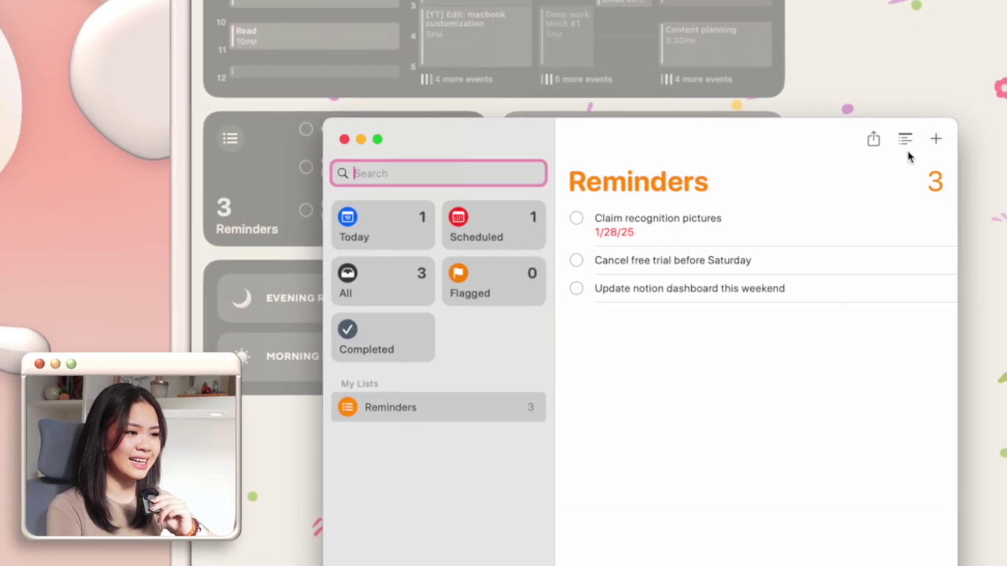
Step: Start a new empty reminder in the Reminders list
click(976, 194)
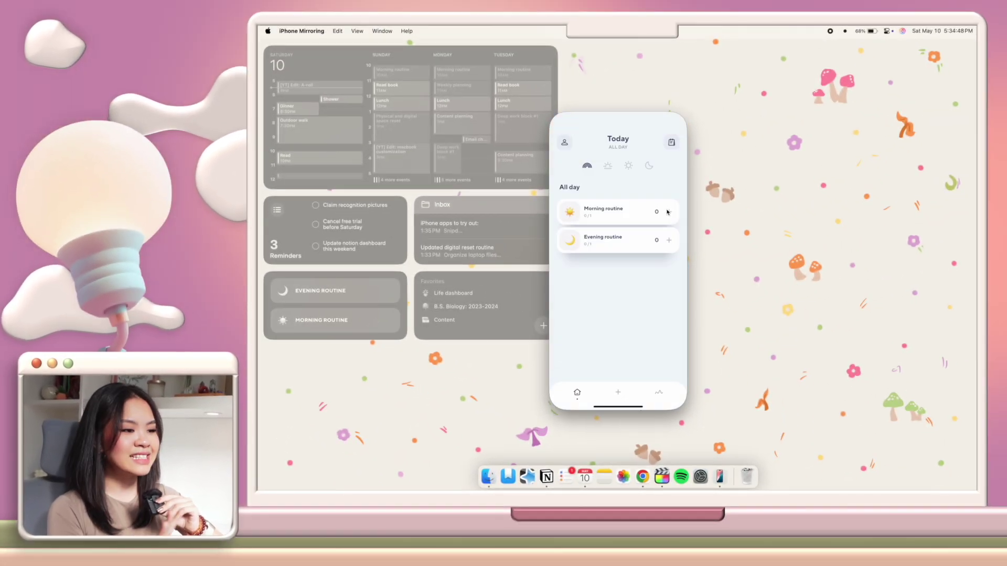
Step: Mark the Morning routine and Evening routine habits as done in the mirrored habit app
click(668, 212)
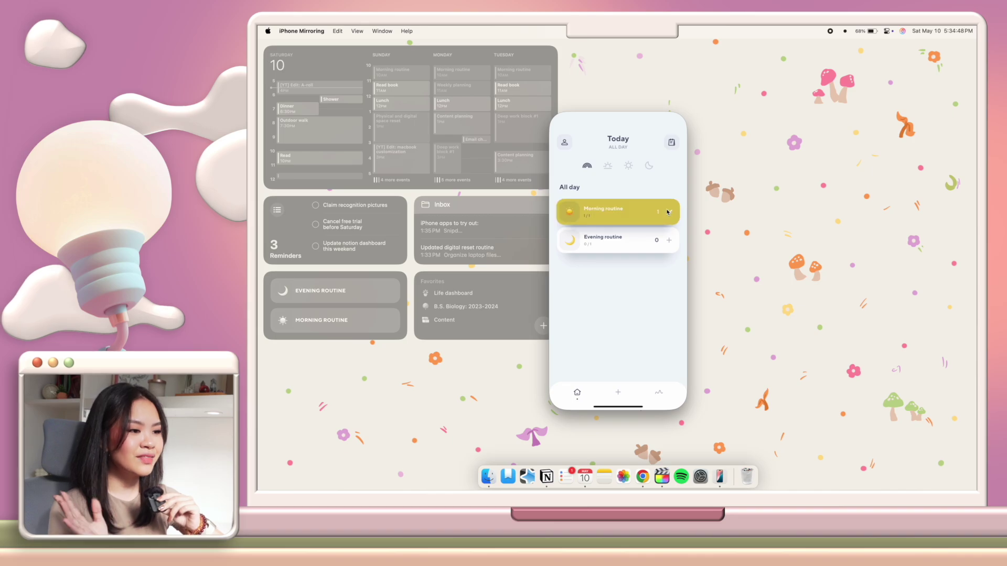
click(670, 239)
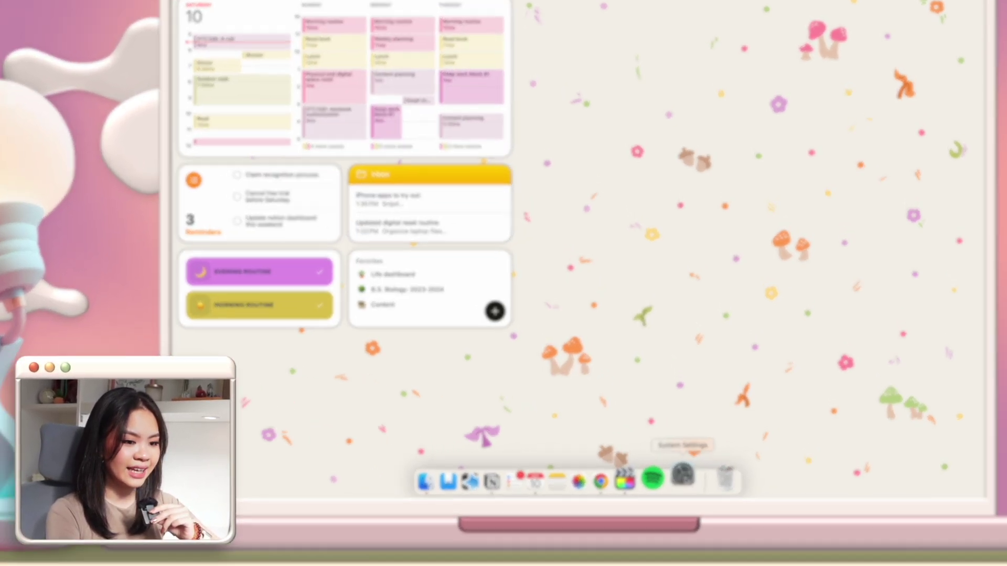
click(700, 476)
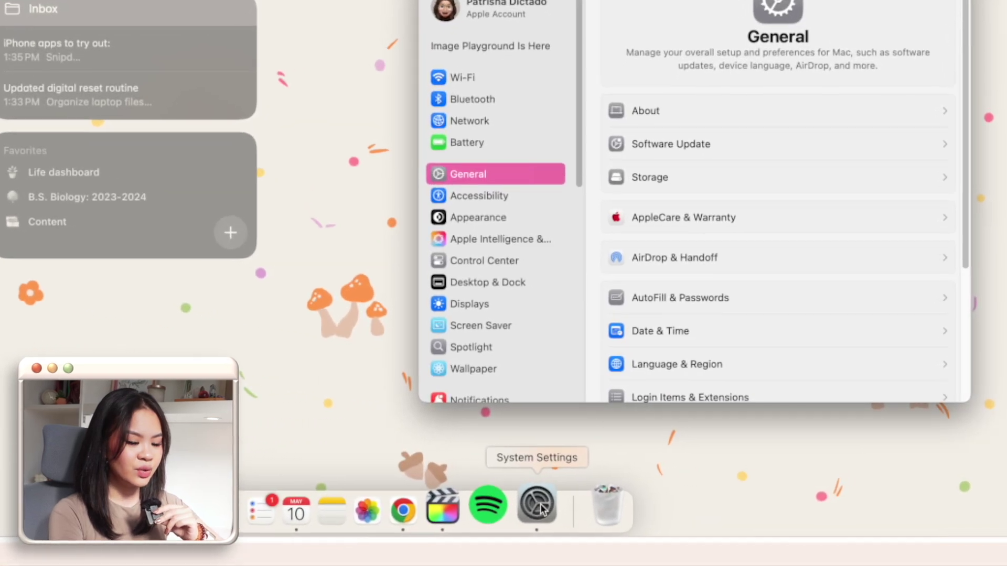
Step: Show the Desktop & Dock settings and scroll down to the Widgets options
click(534, 292)
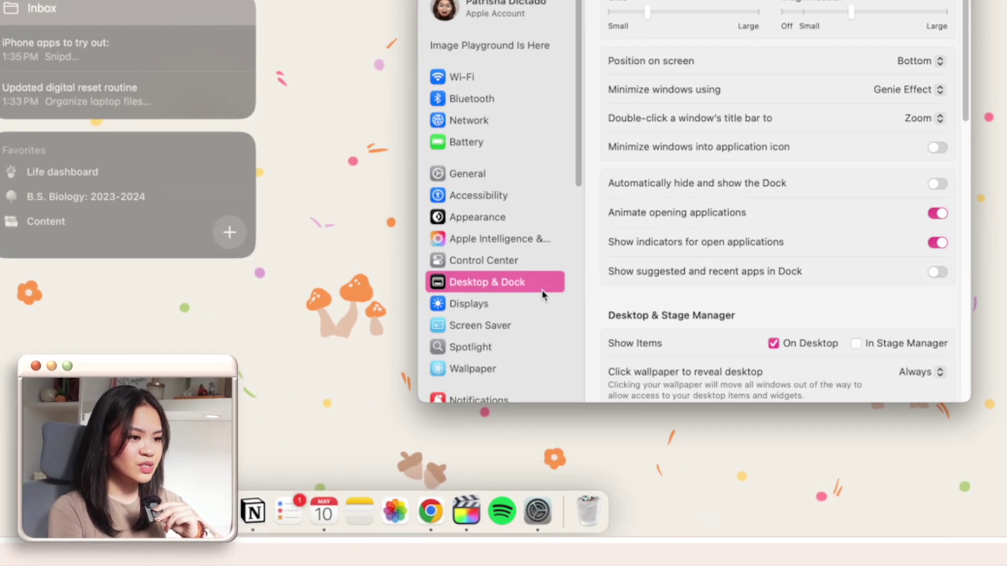
scroll(750, 318, down, 10)
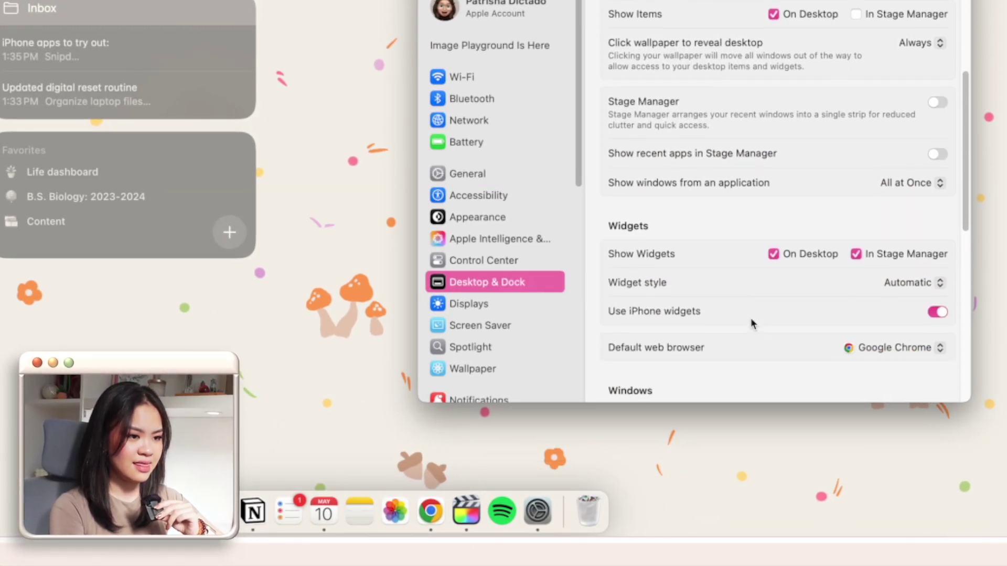
scroll(751, 317, down, 1)
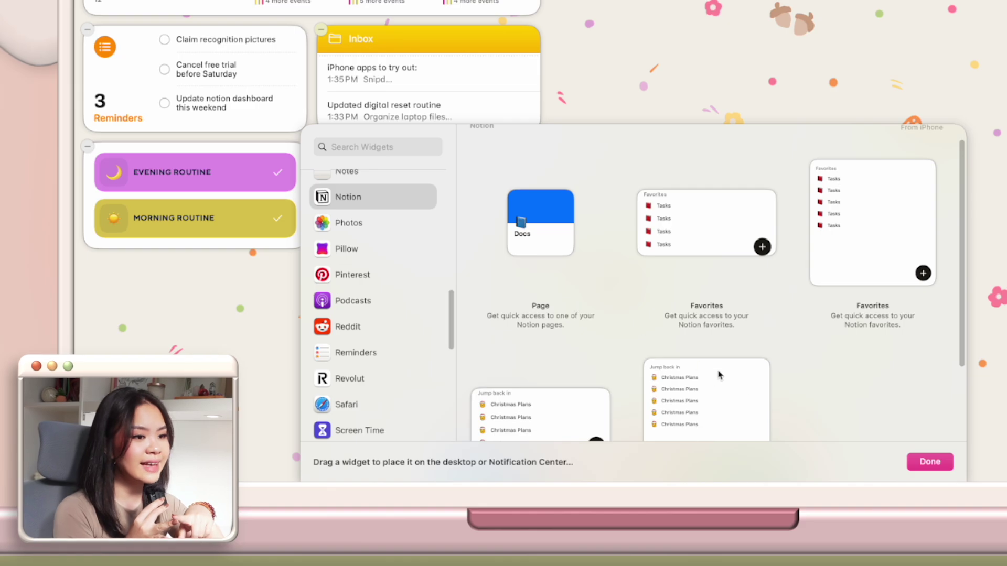
Step: Scroll through the Notion widgets in the gallery
scroll(795, 410, down, 3)
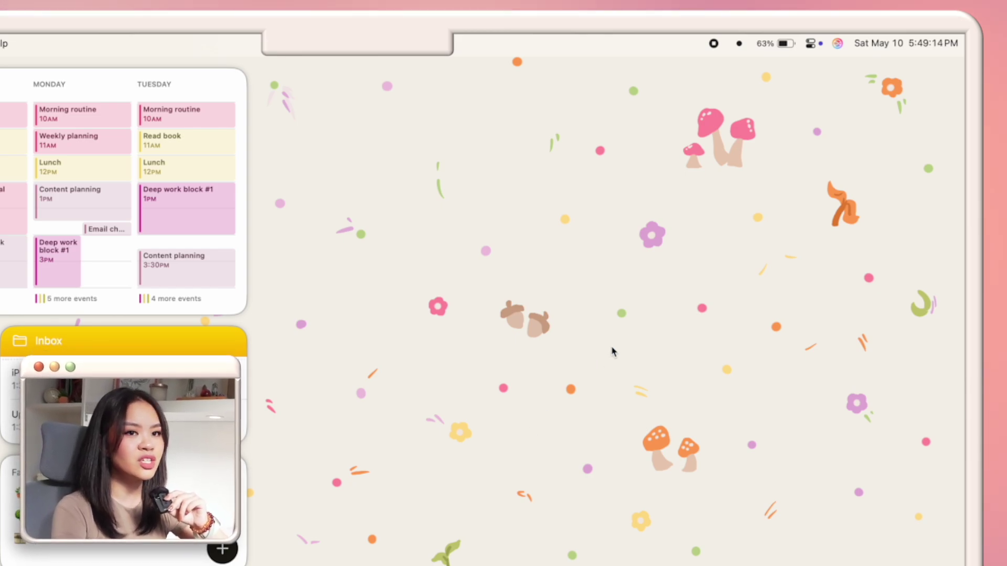
click(886, 52)
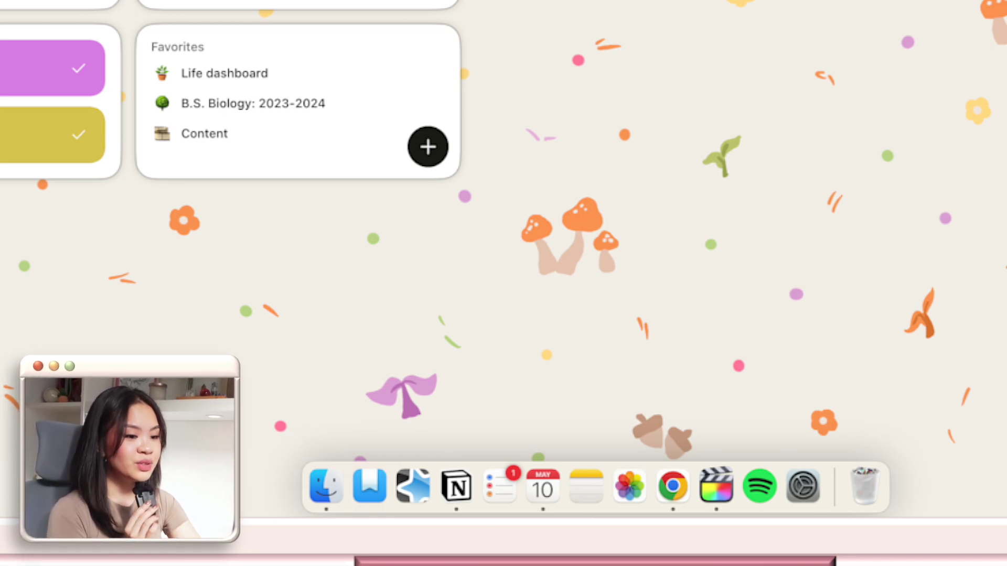
right_click(759, 497)
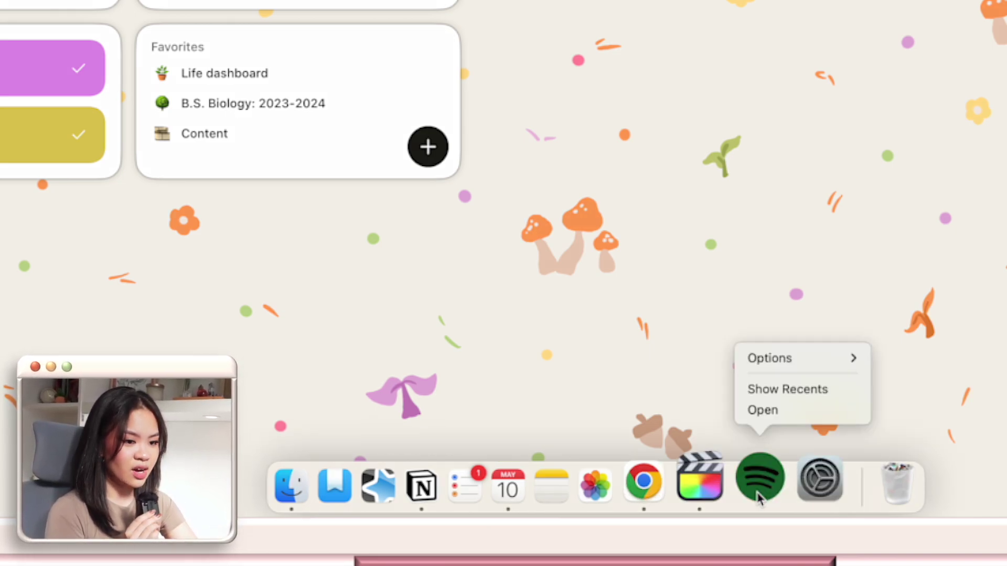
mouse_move(760, 358)
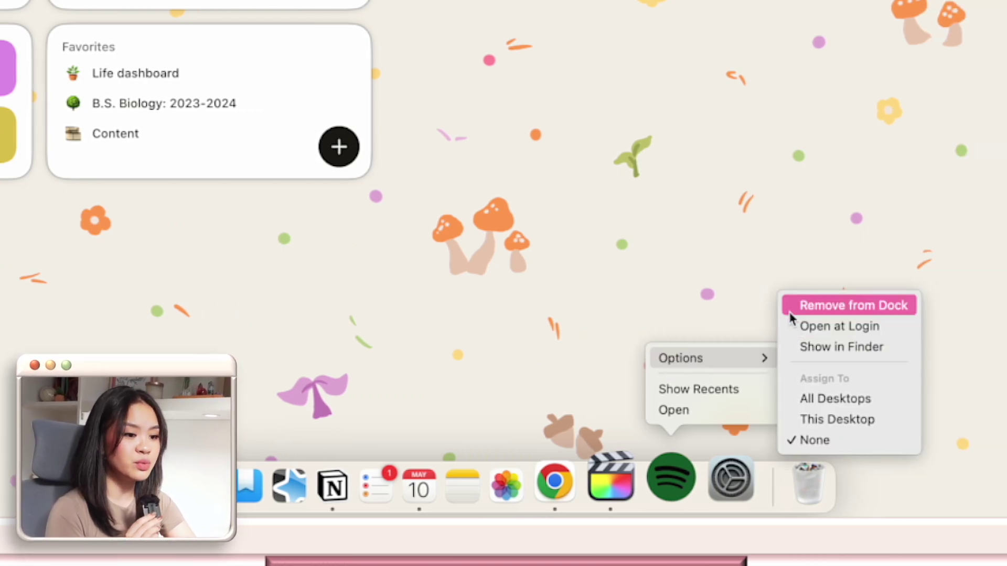
right_click(419, 488)
mouse_move(519, 338)
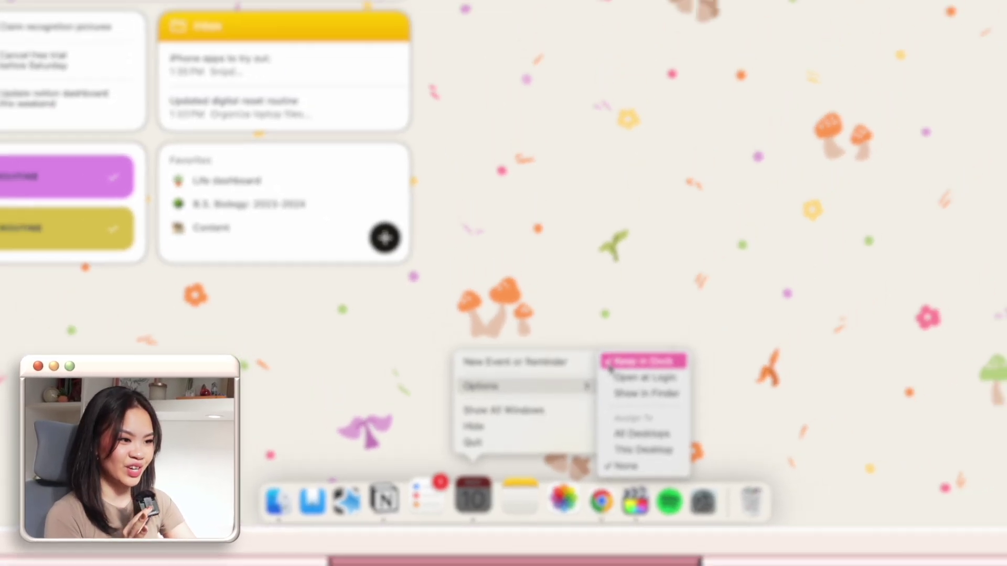
click(628, 313)
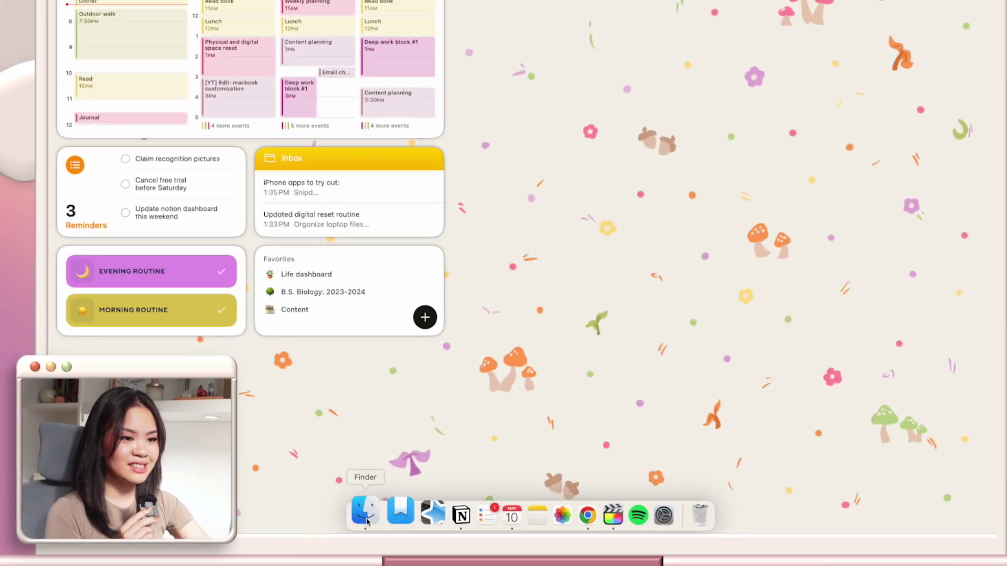
Step: Open a Finder Recents window, then launch the Day One journal
click(366, 517)
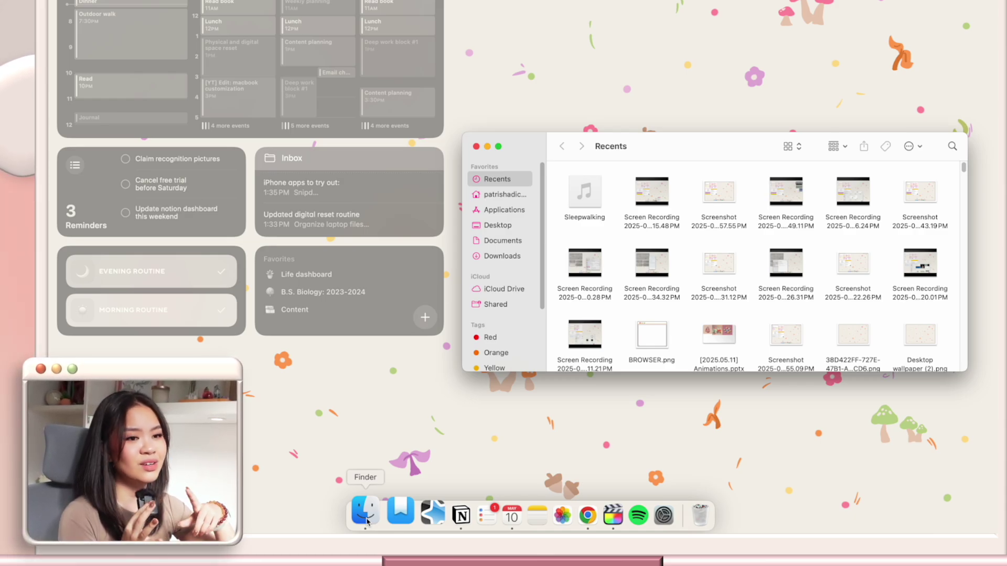
click(392, 519)
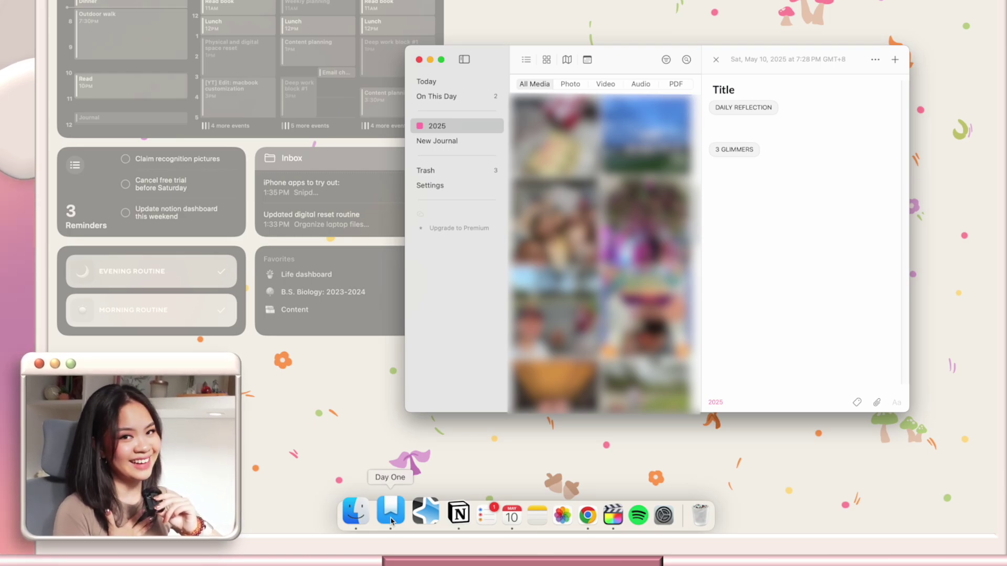
Step: Launch Anki to view its deck list, then quit it with Cmd+Q
click(418, 519)
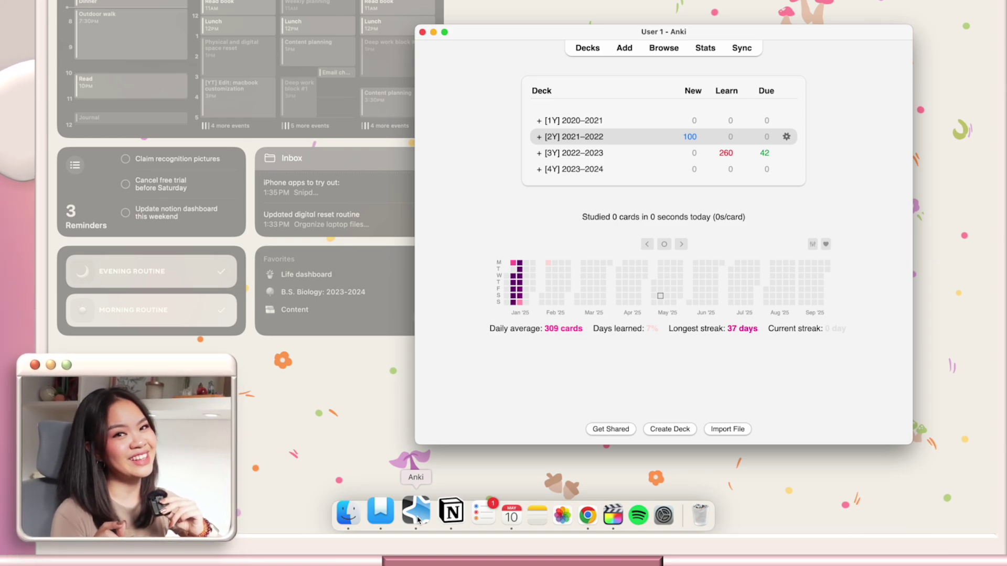
key(super+q)
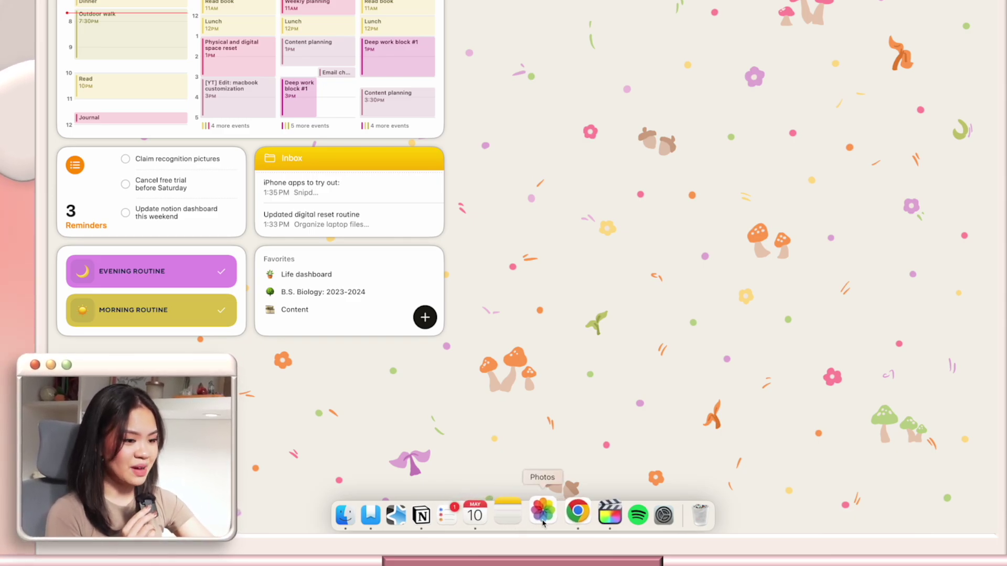
click(569, 522)
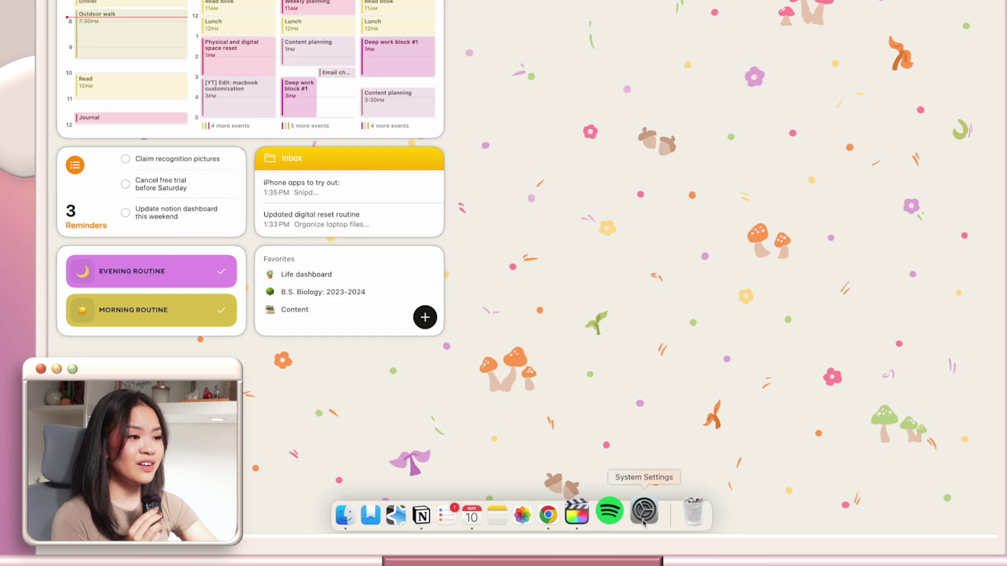
Step: In Desktop & Dock settings, shrink the Dock to a smaller size
click(643, 521)
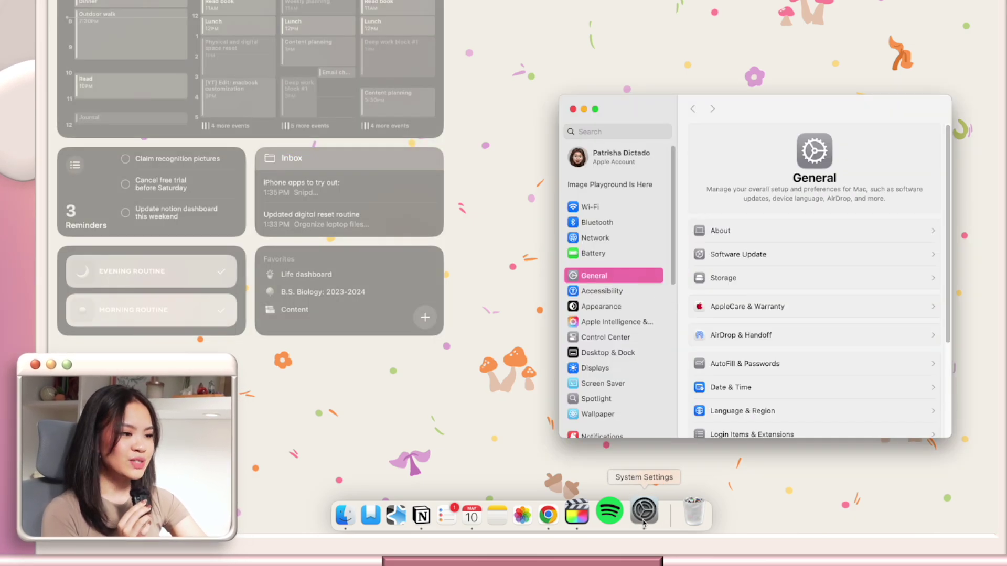
click(635, 360)
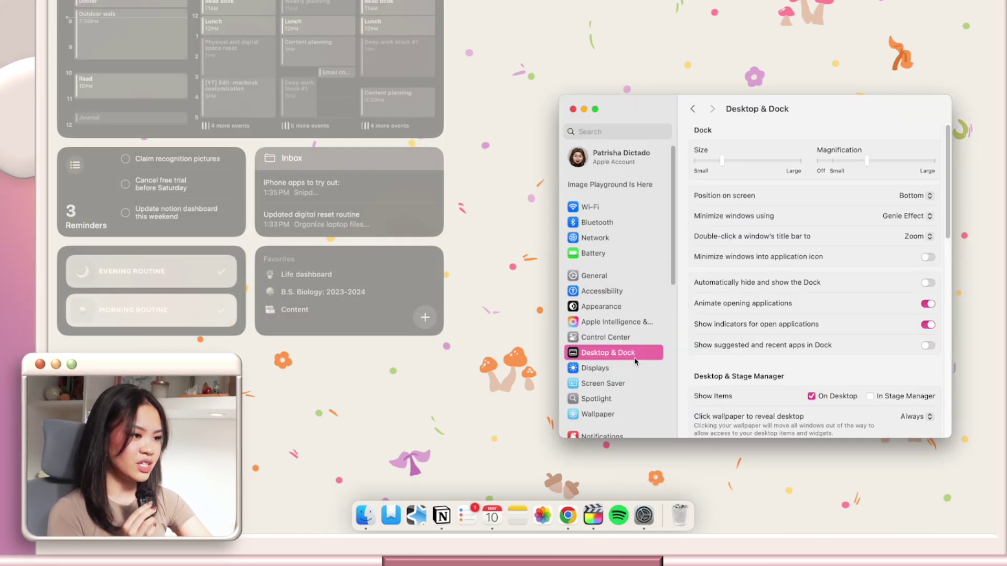
mouse_move(722, 161)
mouse_down()
mouse_move(713, 167)
mouse_move(723, 166)
mouse_up()
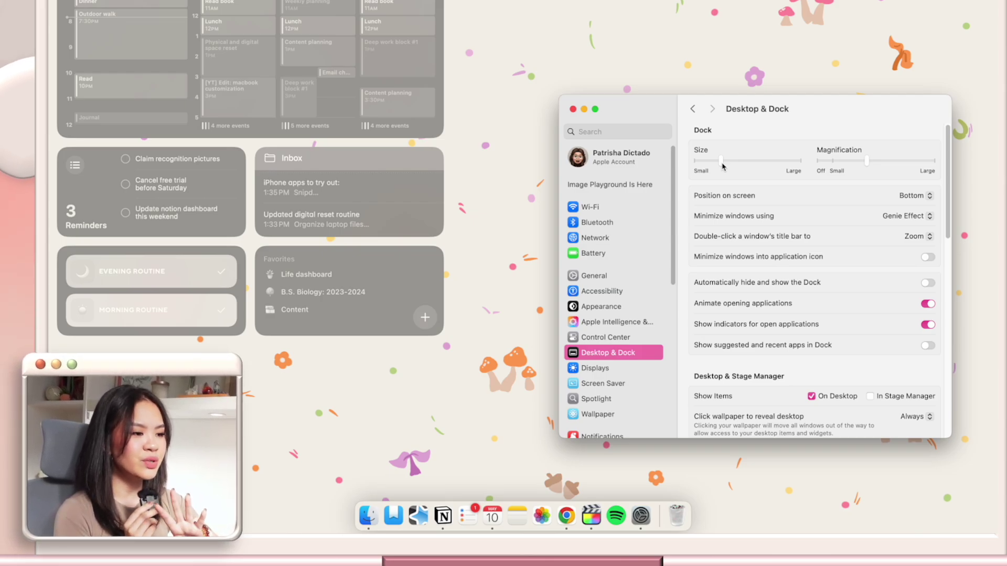
Step: Turn Dock auto-hide on, then back off
click(927, 284)
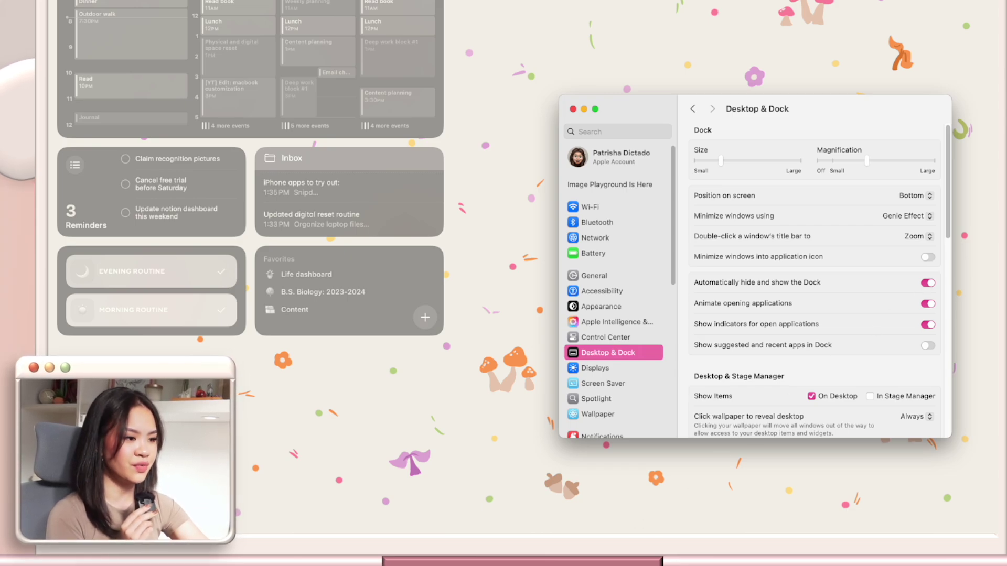
mouse_move(616, 525)
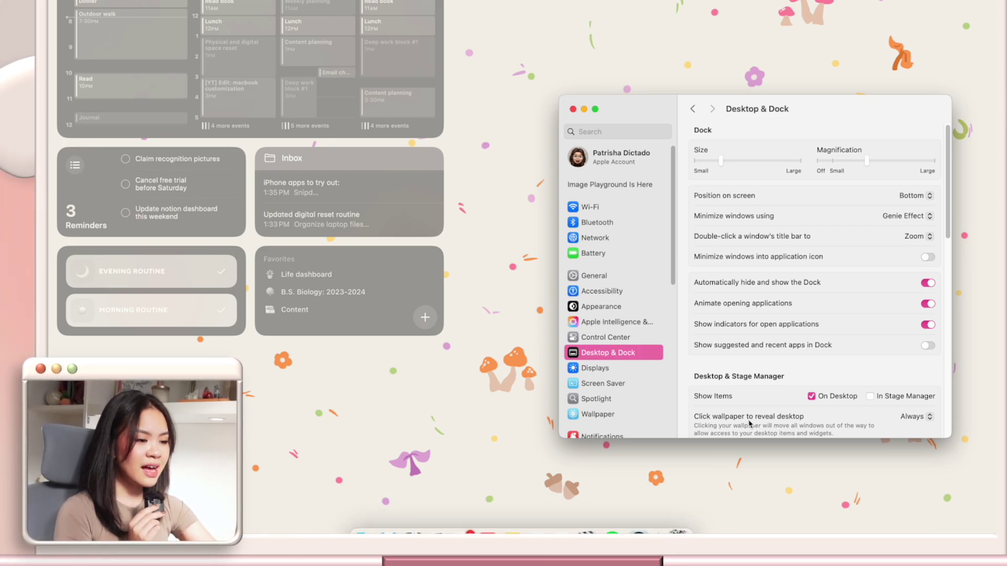
click(925, 284)
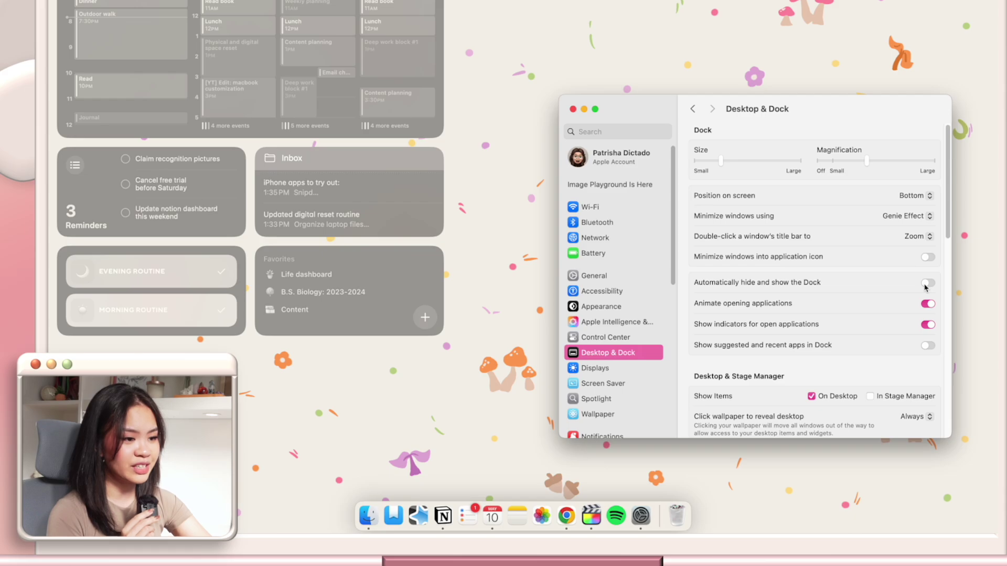
Step: Move the Dock to the right edge and back to the bottom, then open Hot Corners
click(918, 196)
click(924, 210)
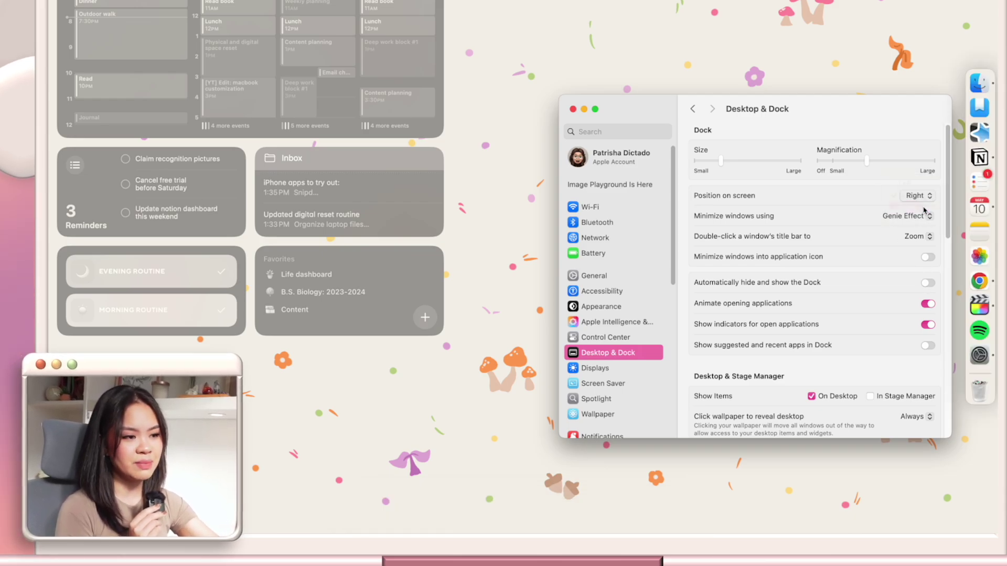
click(926, 196)
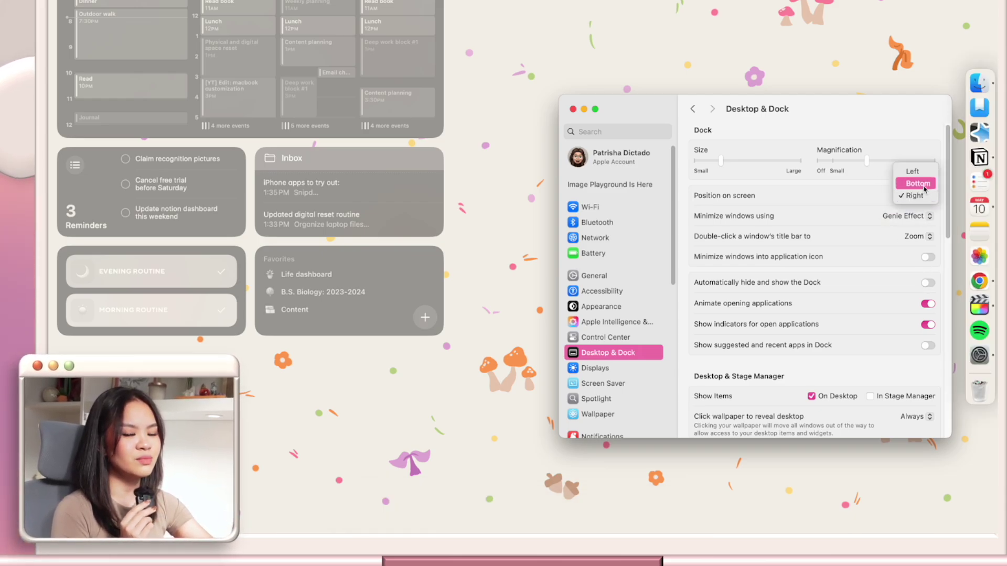
click(925, 183)
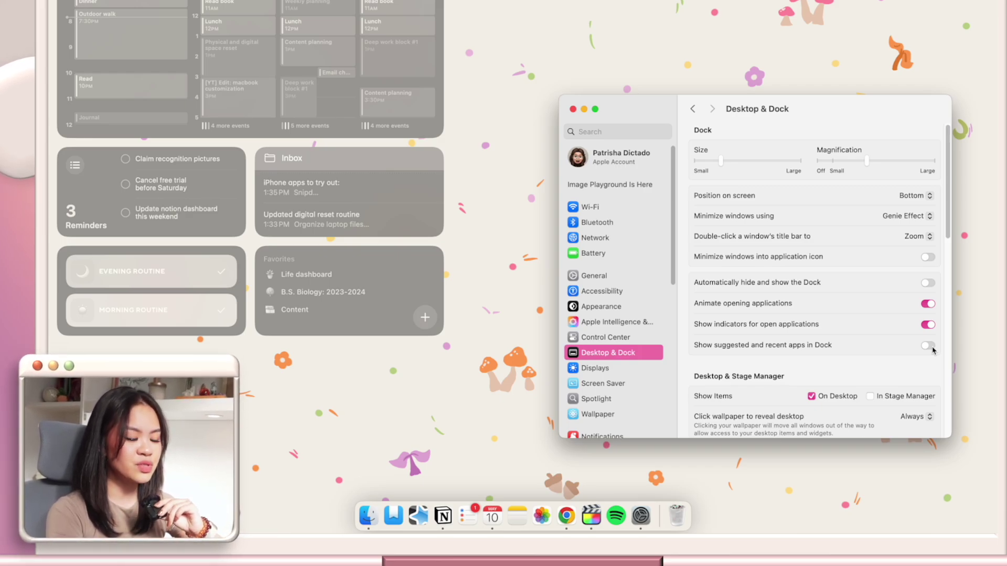
scroll(932, 350, down, 15)
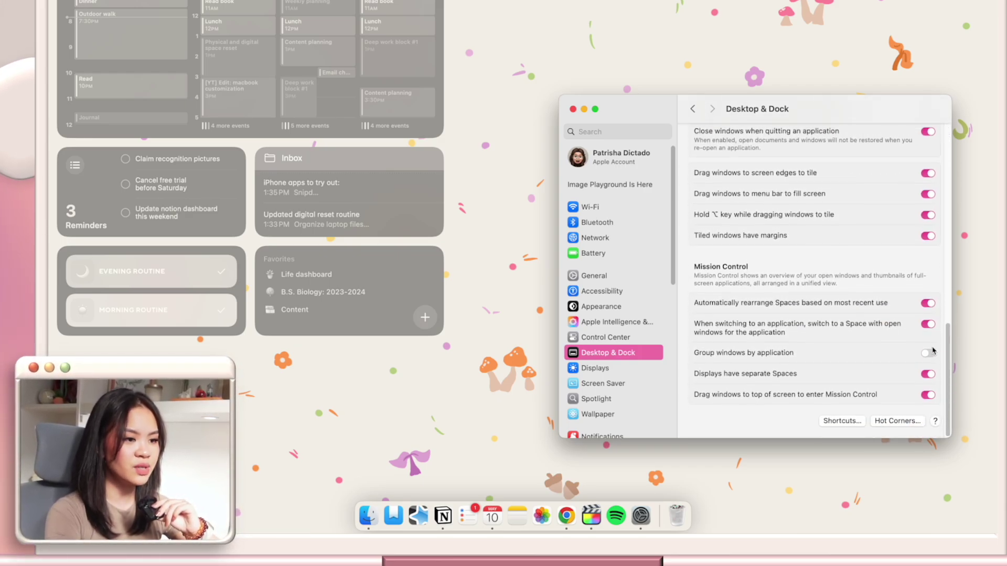
click(886, 422)
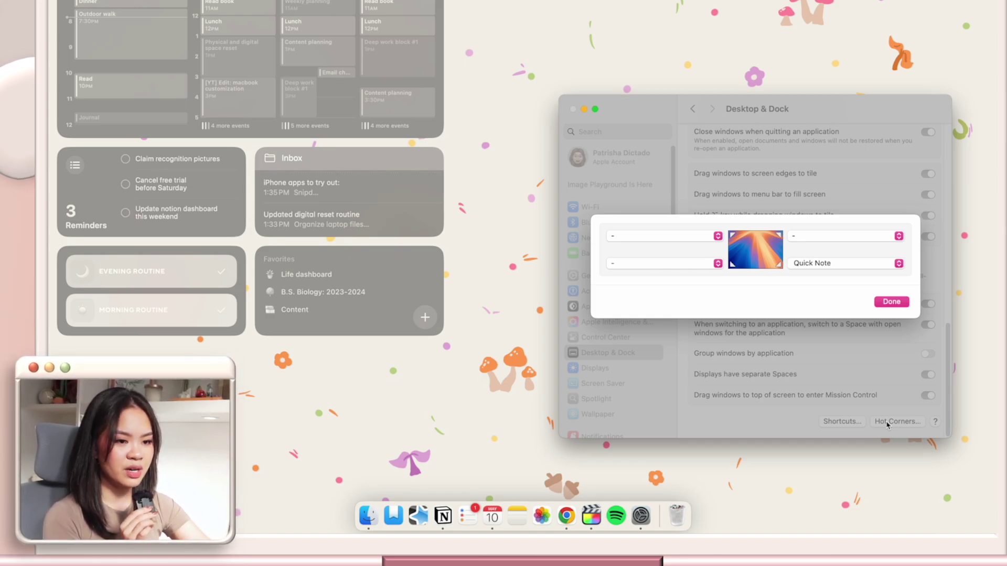
Step: Trigger the bottom-right Quick Note hot corner, then return to the Hot Corners settings
mouse_move(998, 534)
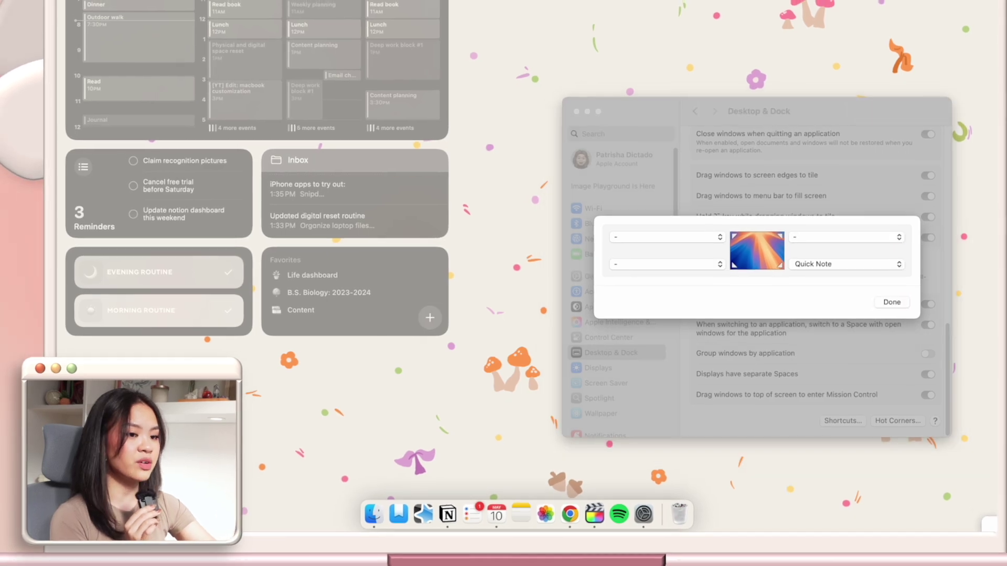
click(986, 524)
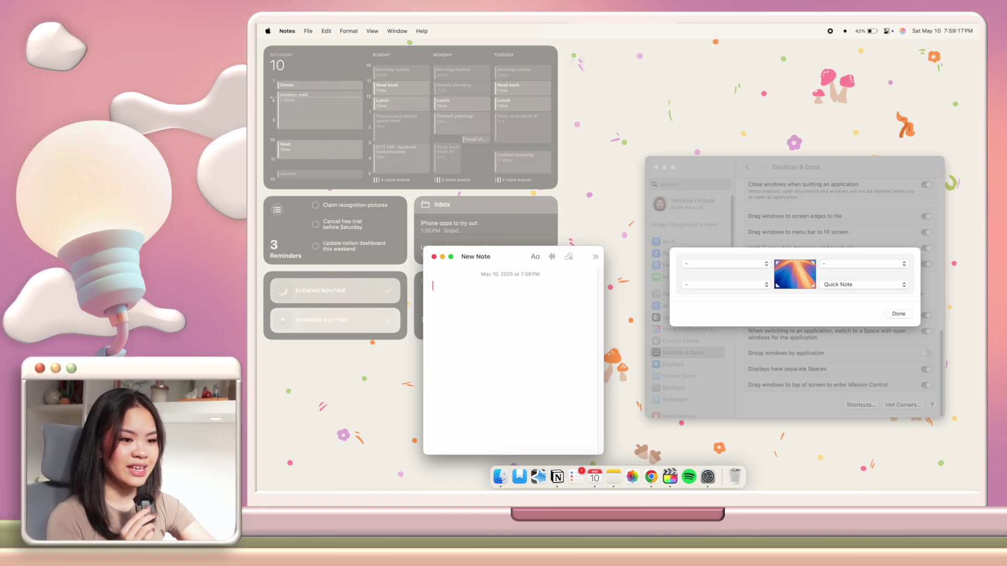
click(849, 274)
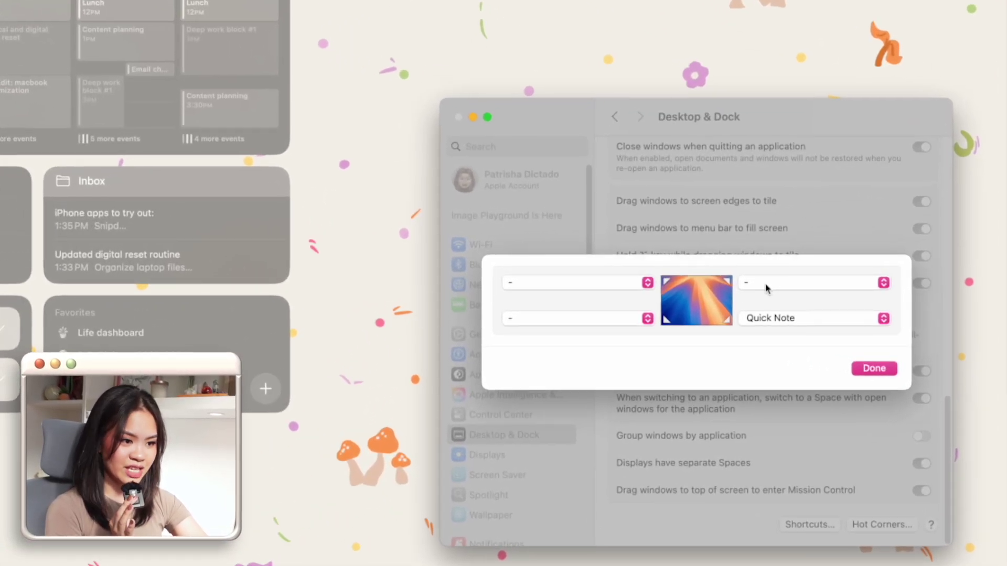
Step: Show the top-right corner's action choices with Option, Control and Command variants
click(765, 288)
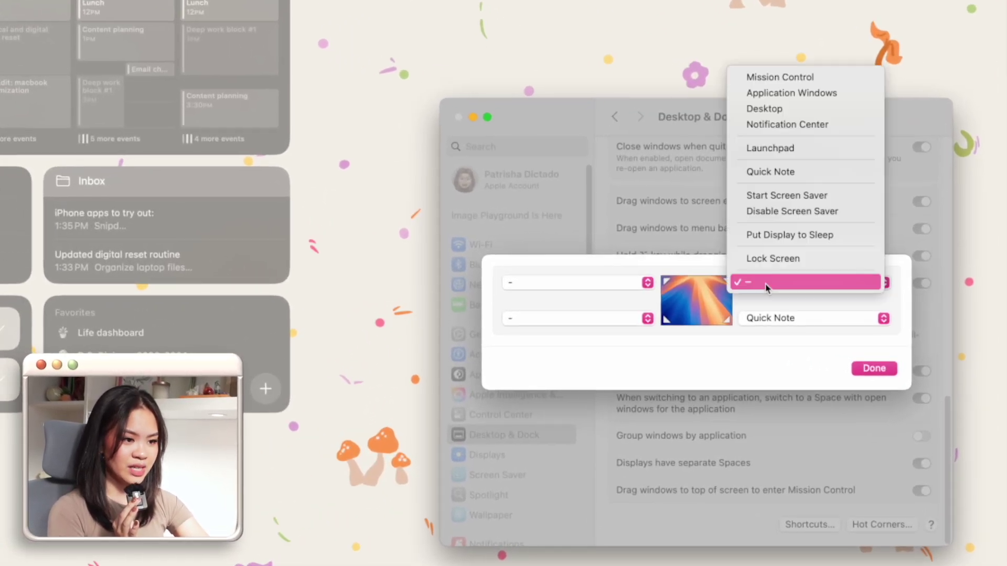
key(alt)
key(ctrl)
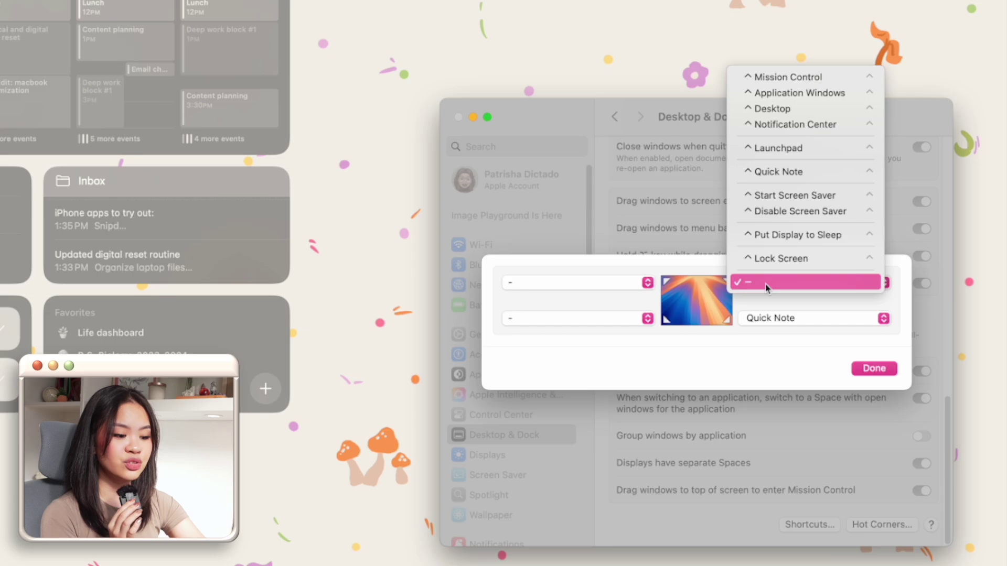
key(super)
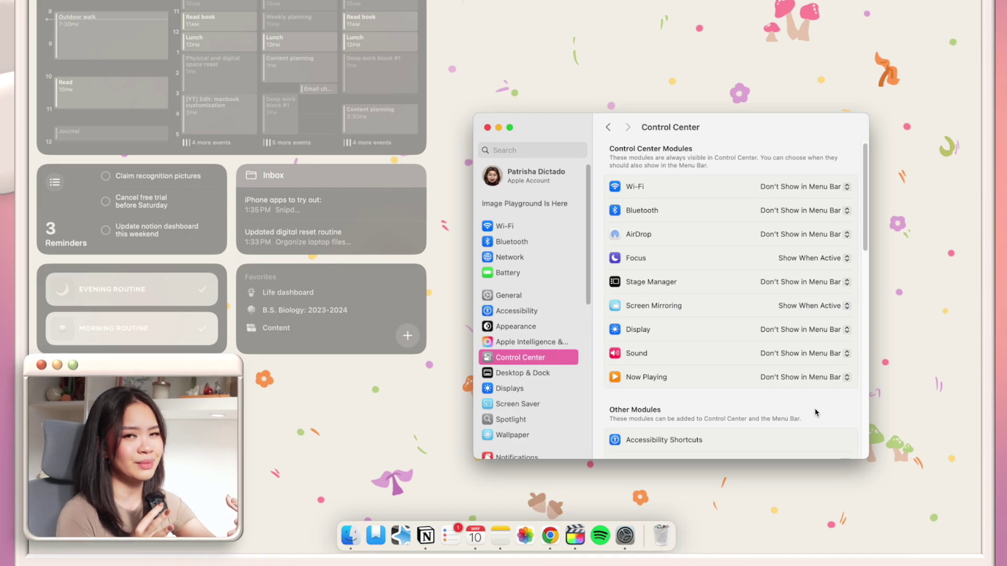
Step: Scroll through Control Center's list of menu bar module options
scroll(815, 412, down, 5)
scroll(815, 413, down, 5)
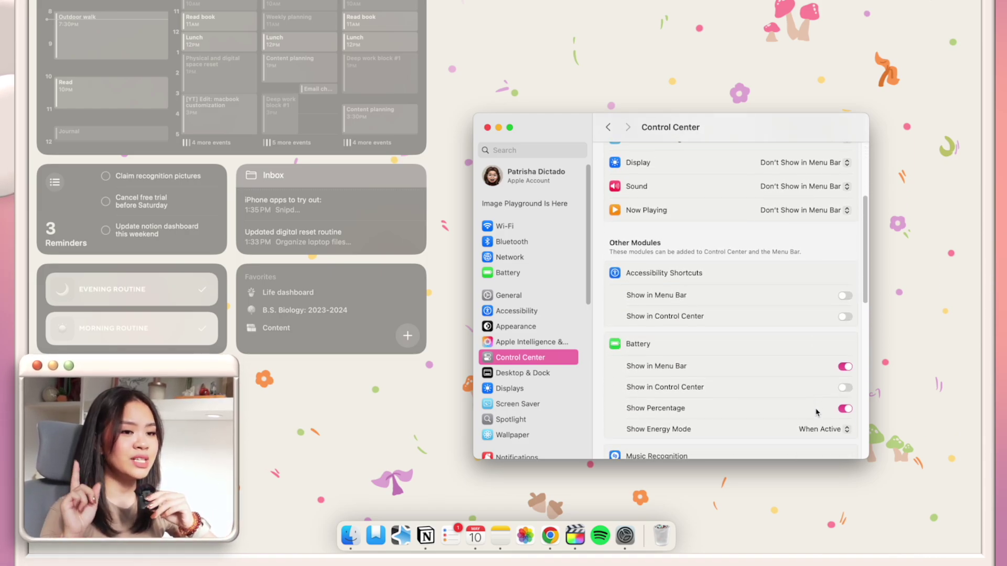
scroll(815, 413, down, 10)
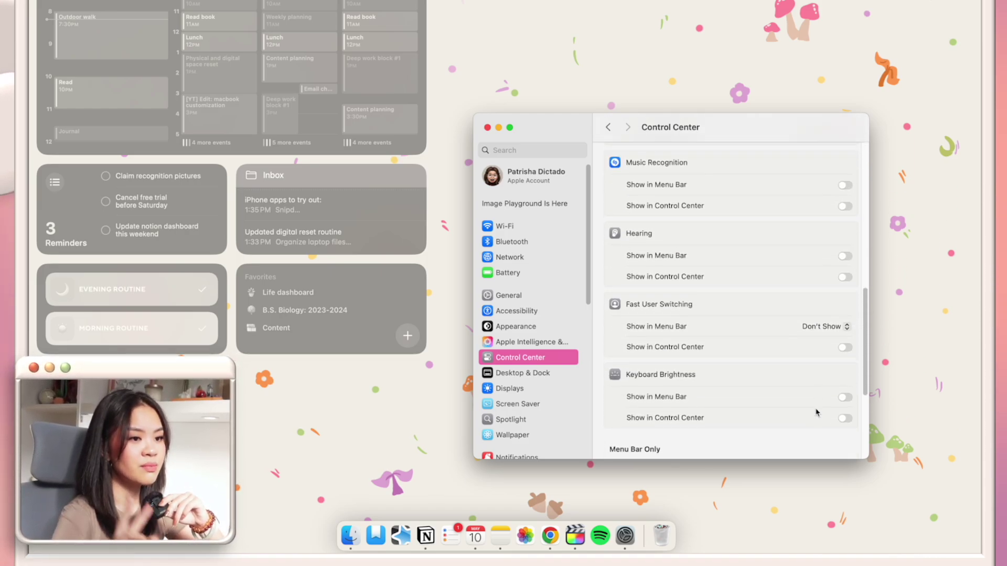
scroll(815, 412, down, 5)
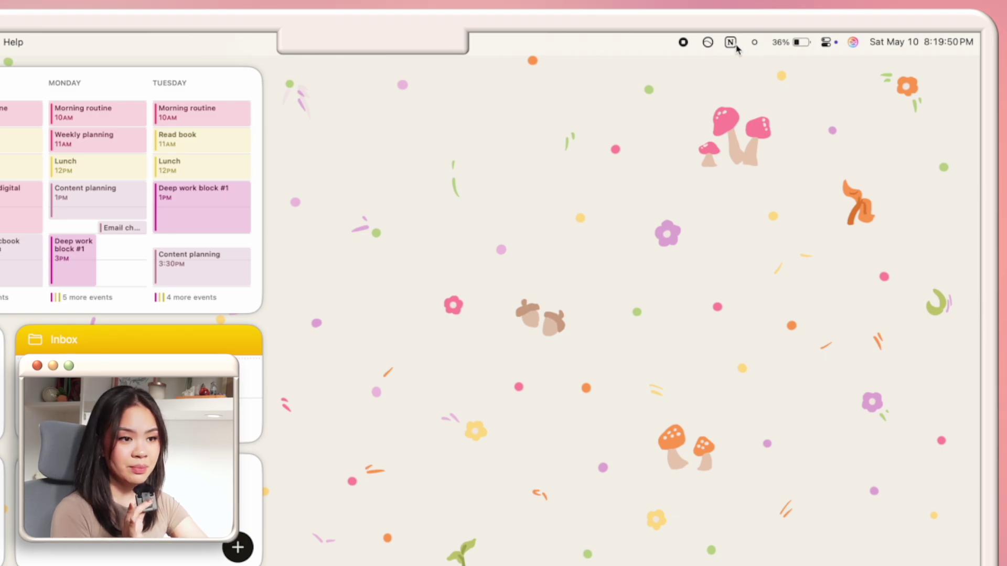
Step: Search the Notion workspace for 'reset routine' from the menu bar quick search
click(732, 46)
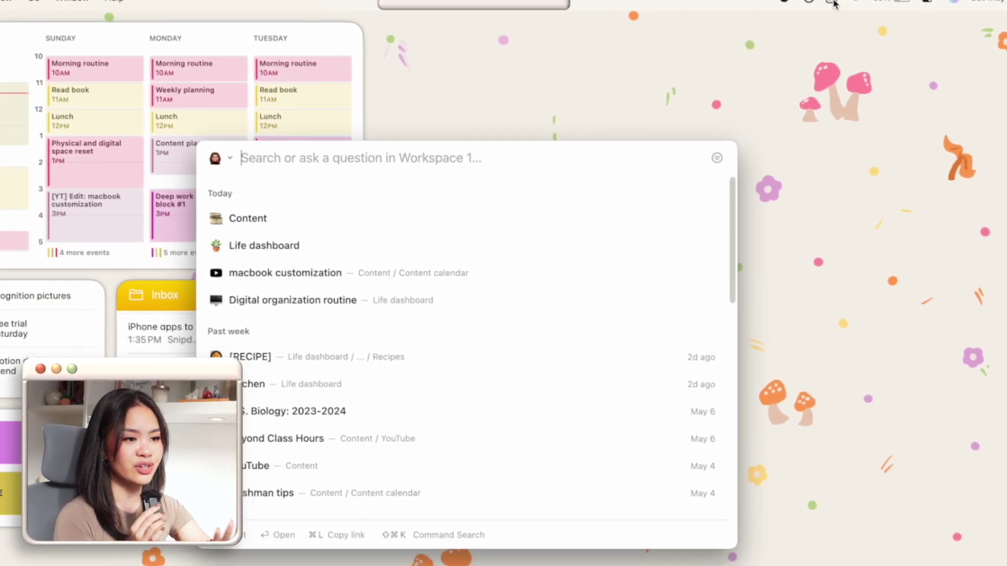
text(reset routine)
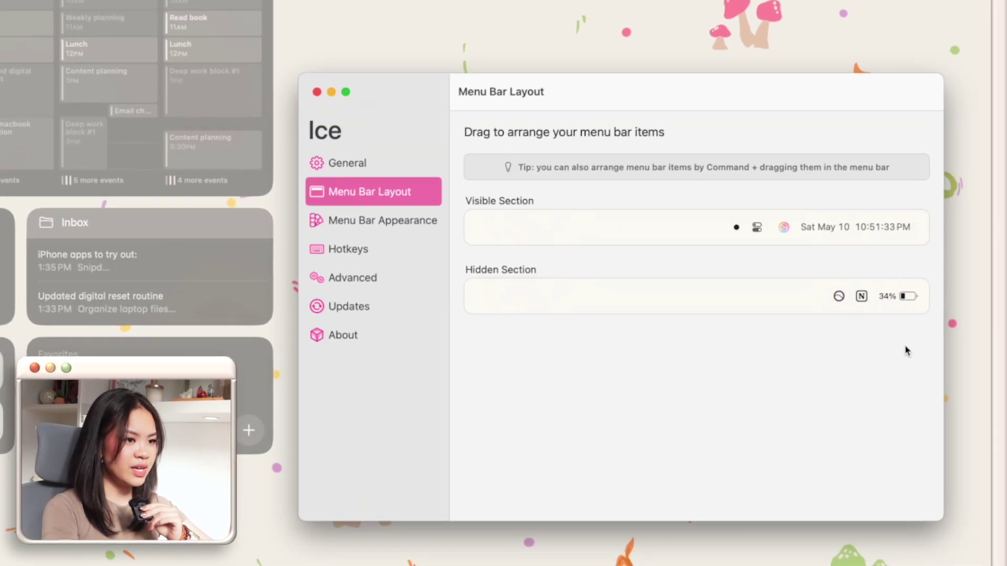
Step: Make the battery always visible, then set Ice's menu bar Tint to Solid and Shape to Split
drag(904, 297, 743, 240)
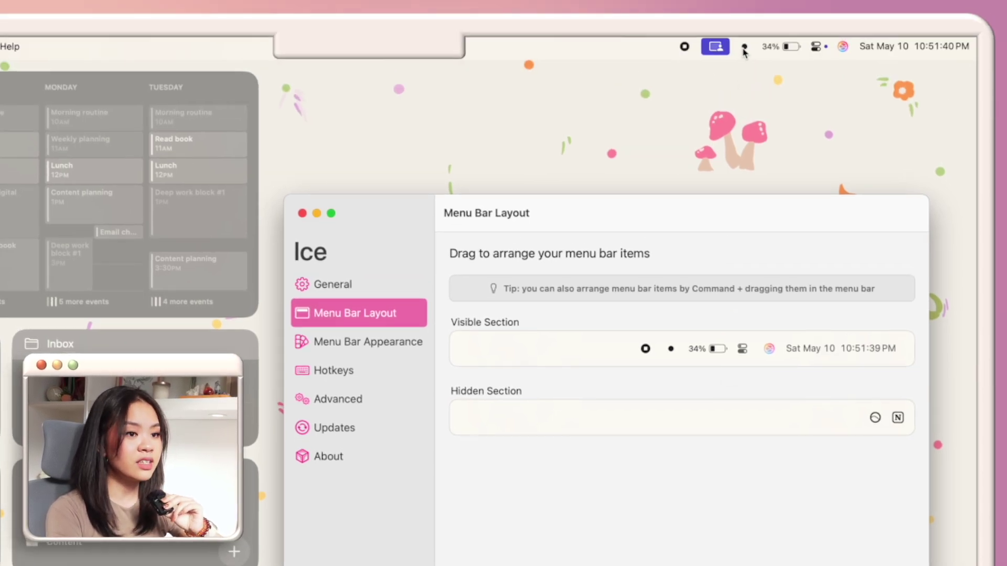
click(743, 48)
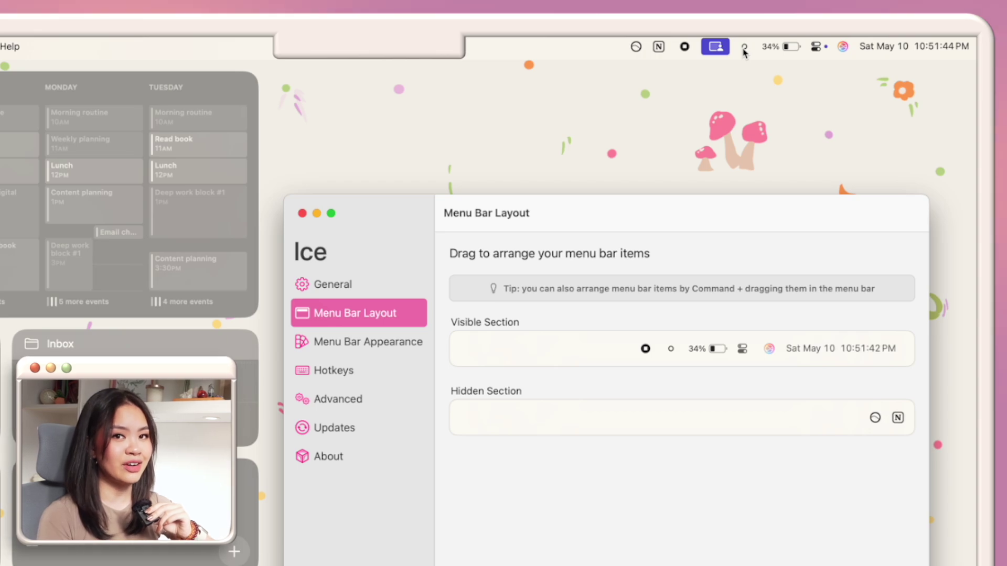
click(404, 352)
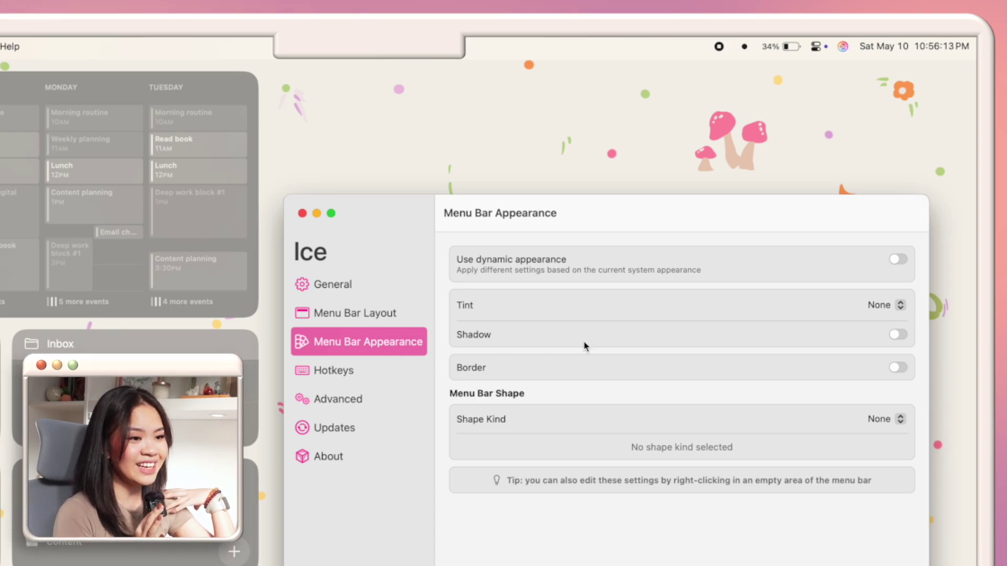
click(886, 305)
click(877, 323)
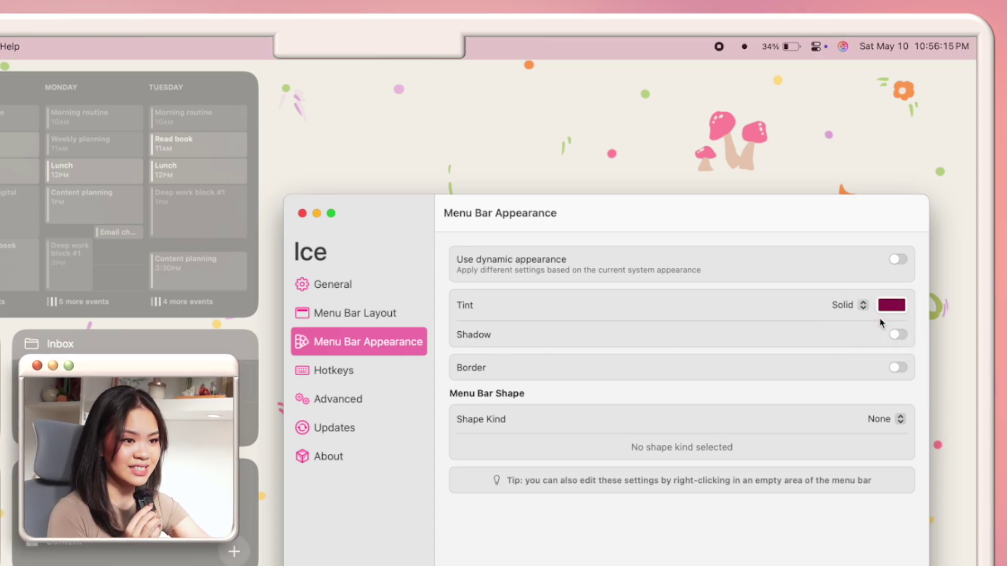
click(899, 419)
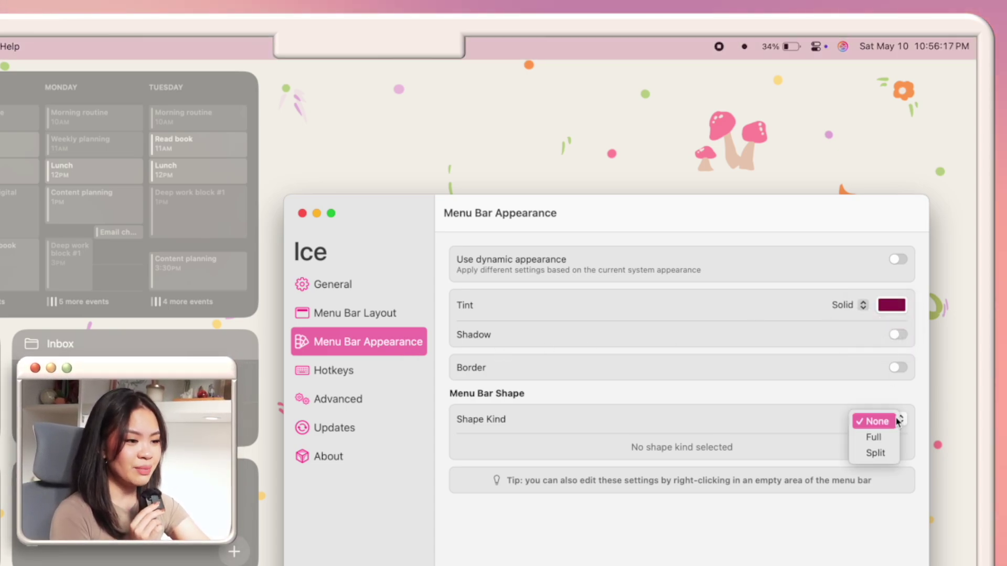
click(874, 453)
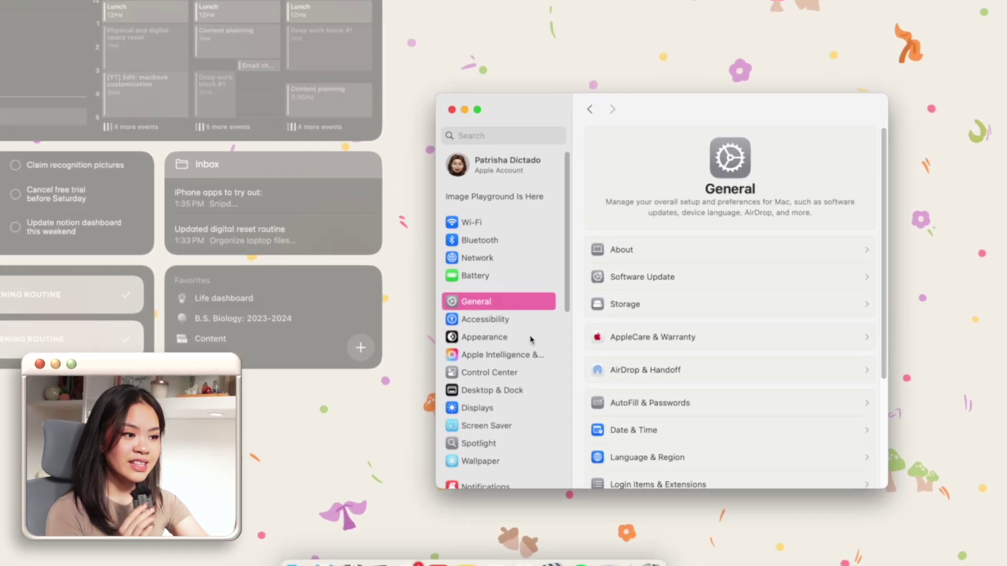
Step: Try Dark then return to Light appearance, pick the orange accent, and check highlight colours
click(653, 320)
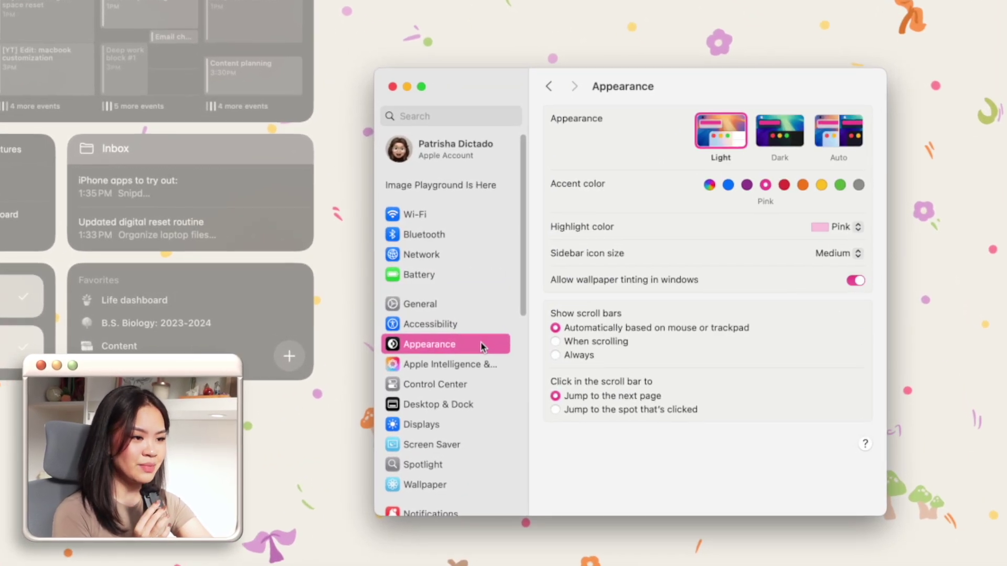
click(773, 141)
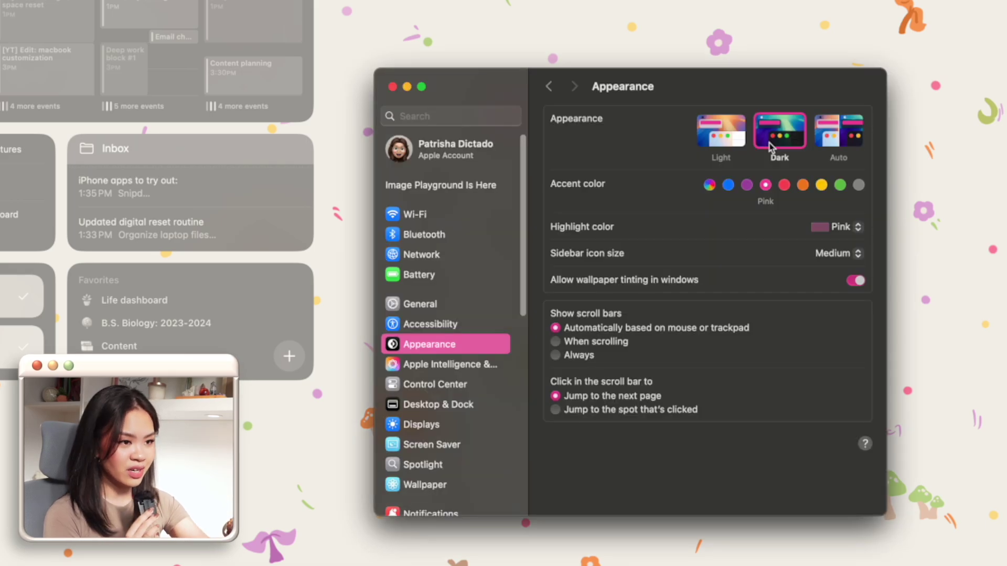
click(735, 146)
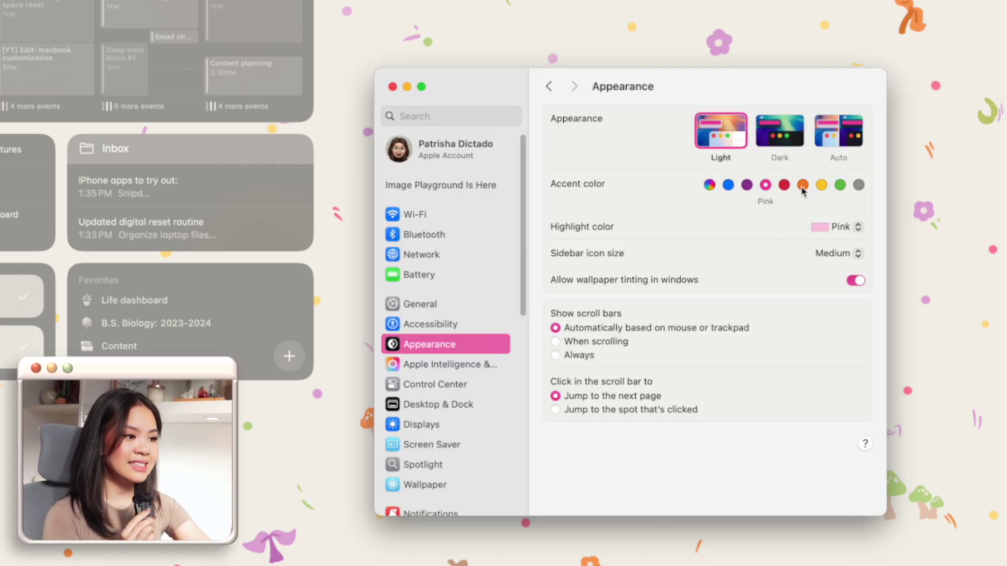
click(802, 187)
click(823, 227)
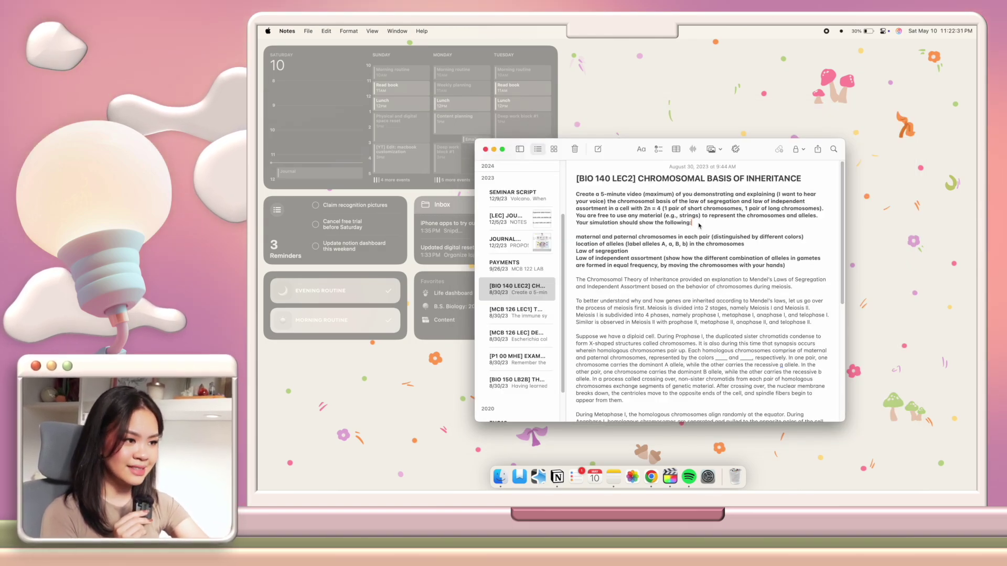
triple_click(699, 225)
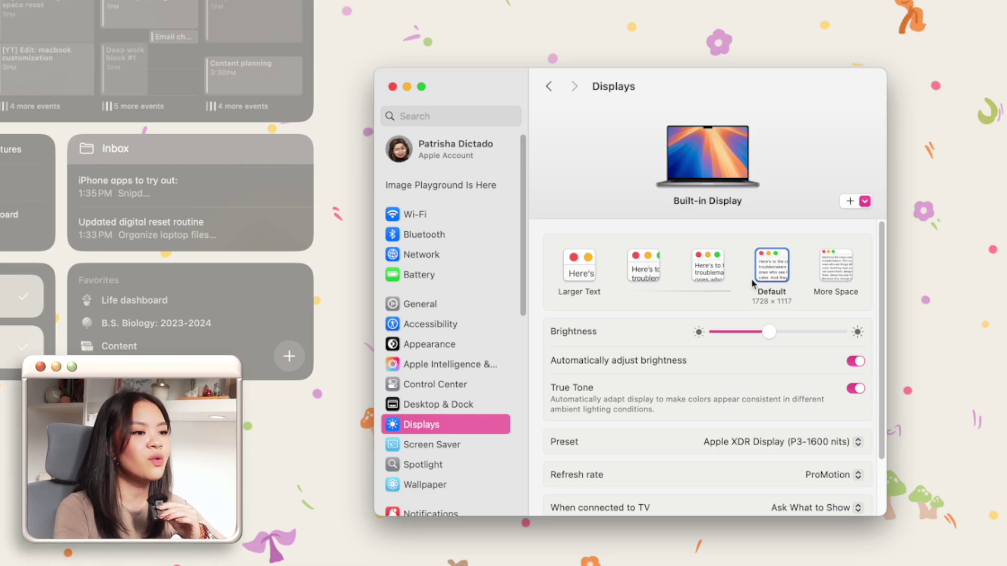
Step: Choose the scaled resolution just left of Default, then open Night Shift settings
click(714, 283)
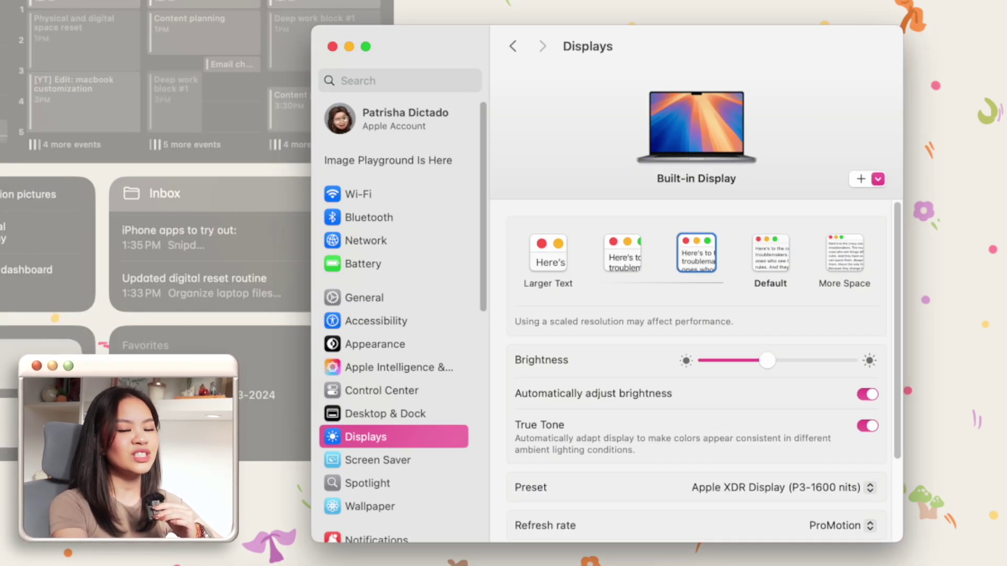
scroll(798, 282, down, 3)
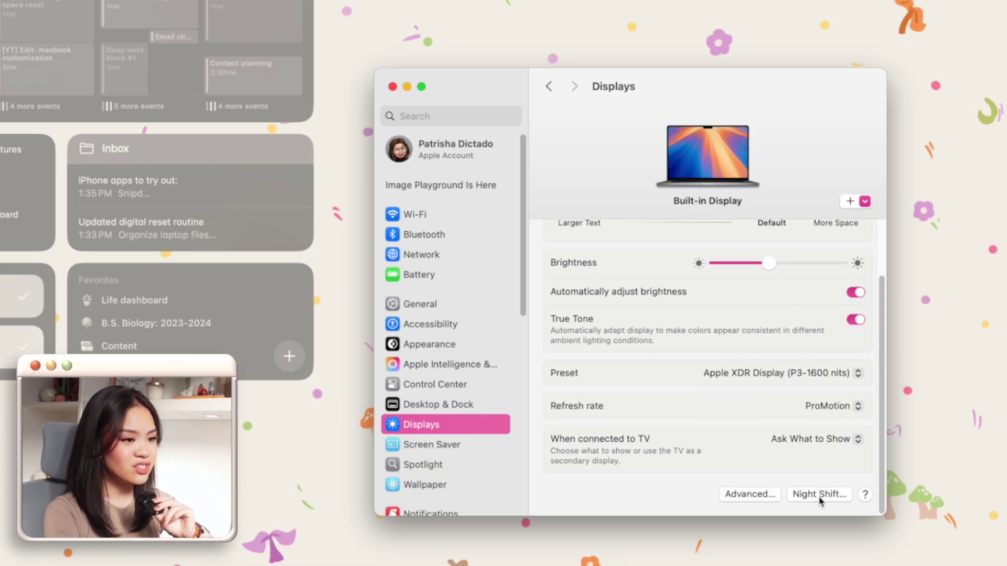
click(819, 497)
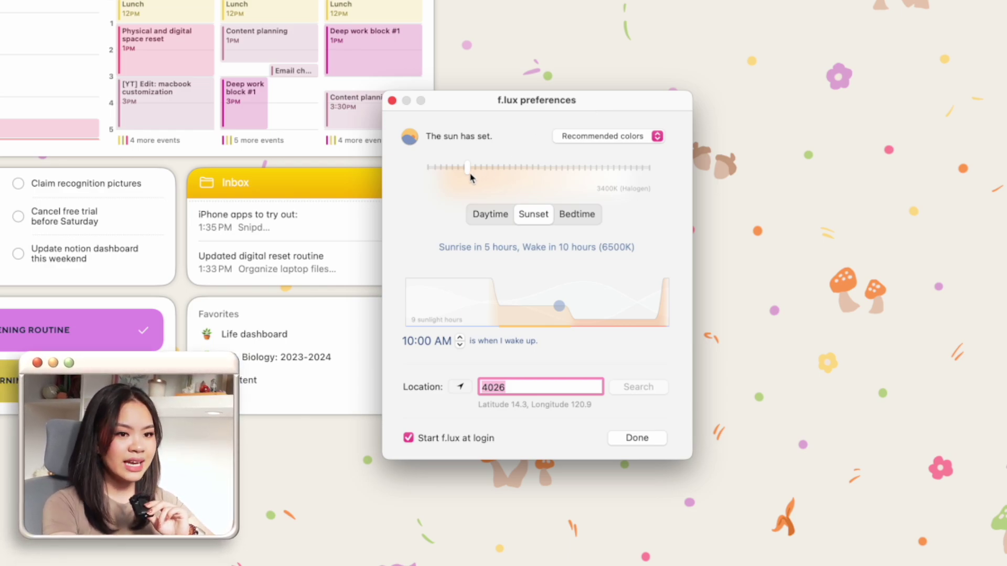
Step: Drag f.lux's Sunset colour temperature to 3300K and view the Bedtime setting
mouse_move(469, 179)
mouse_down()
mouse_move(505, 175)
mouse_move(467, 177)
mouse_up()
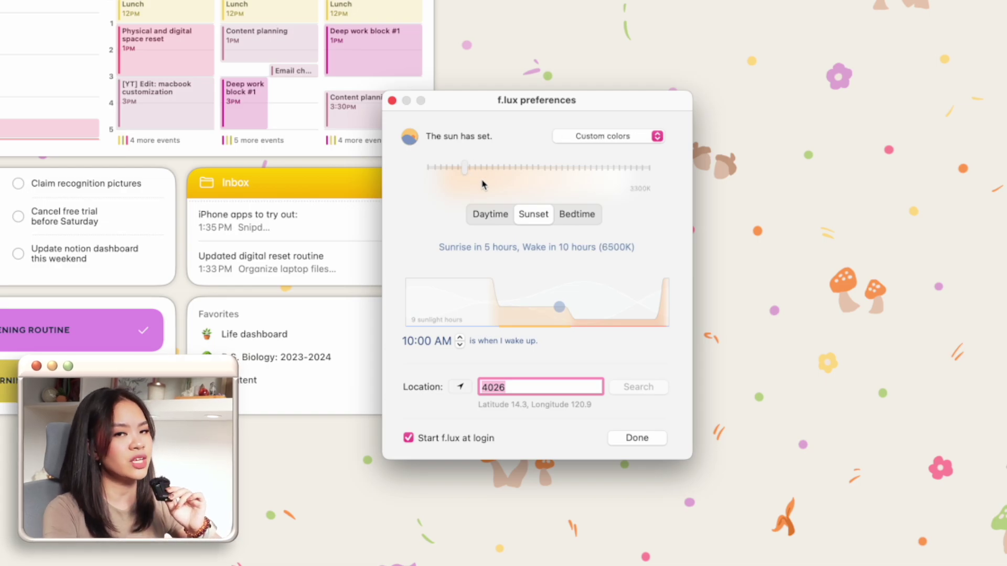
click(559, 223)
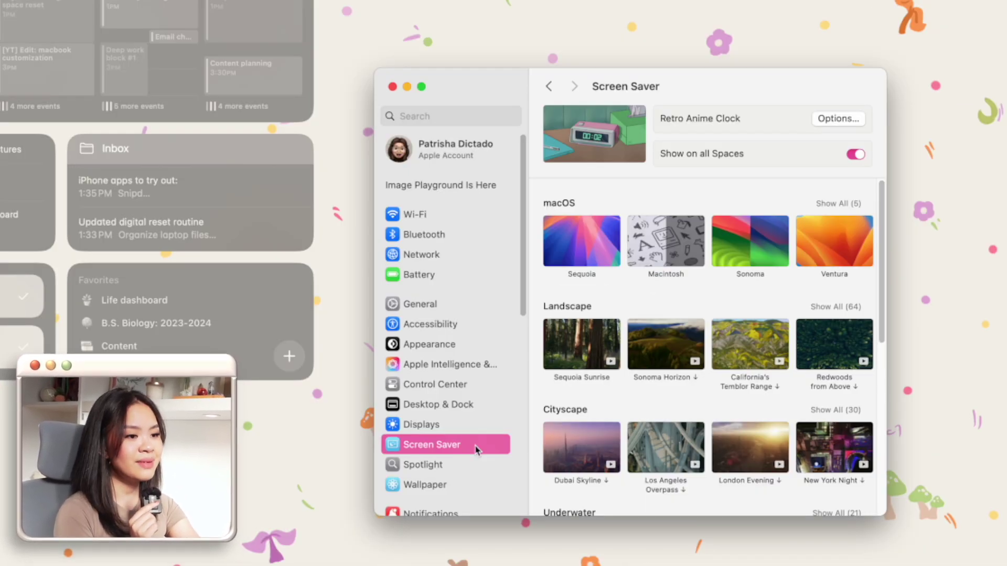
Step: Scroll the screen saver gallery and preview Retro Anime Clock full screen
scroll(542, 391, down, 5)
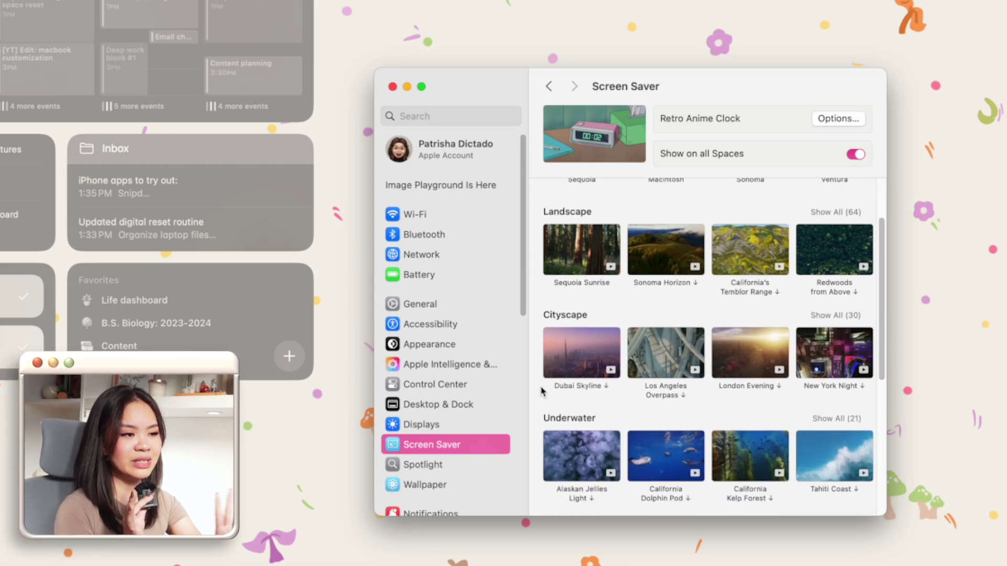
scroll(541, 390, down, 5)
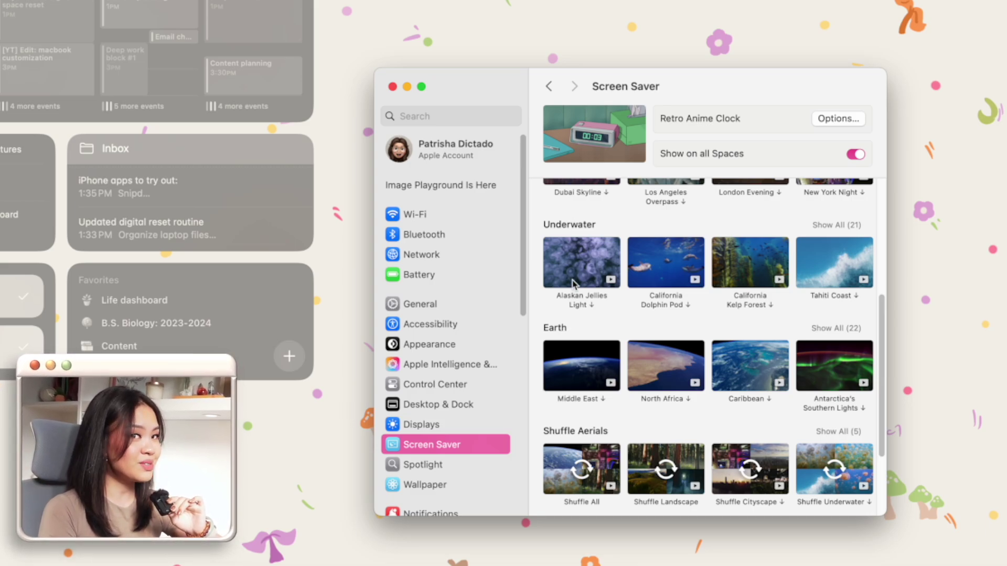
click(613, 135)
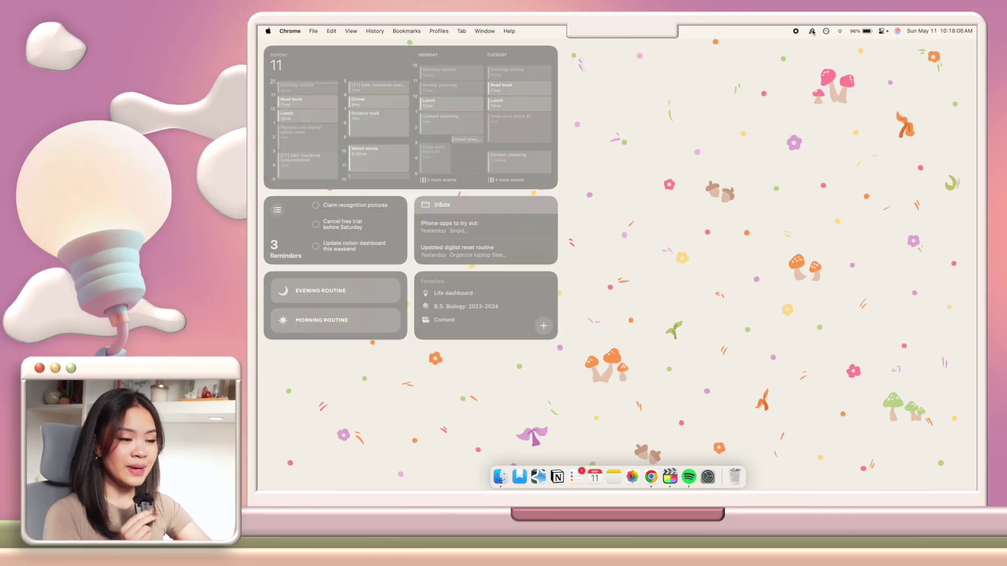
Step: Show Paste Pal's clipboard history panel from its menu bar icon
click(811, 31)
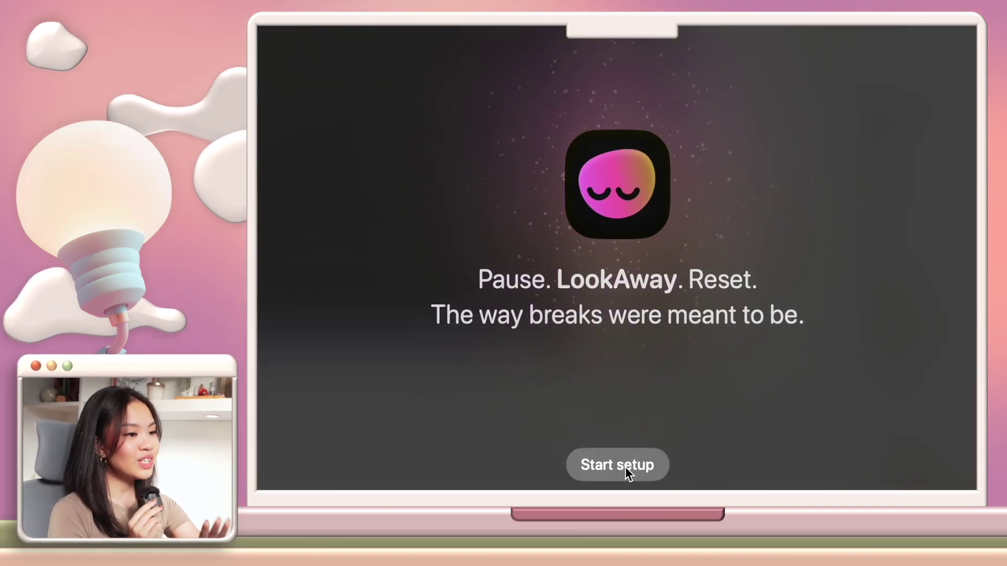
Step: Start LookAway setup, keeping 1-hour work mode and choosing 1-minute breaks
click(625, 465)
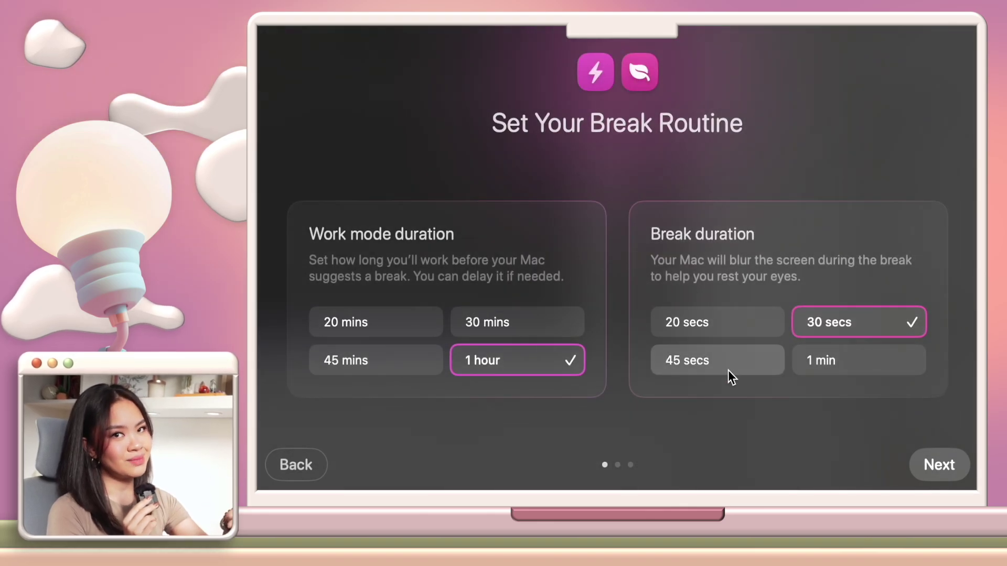
click(815, 360)
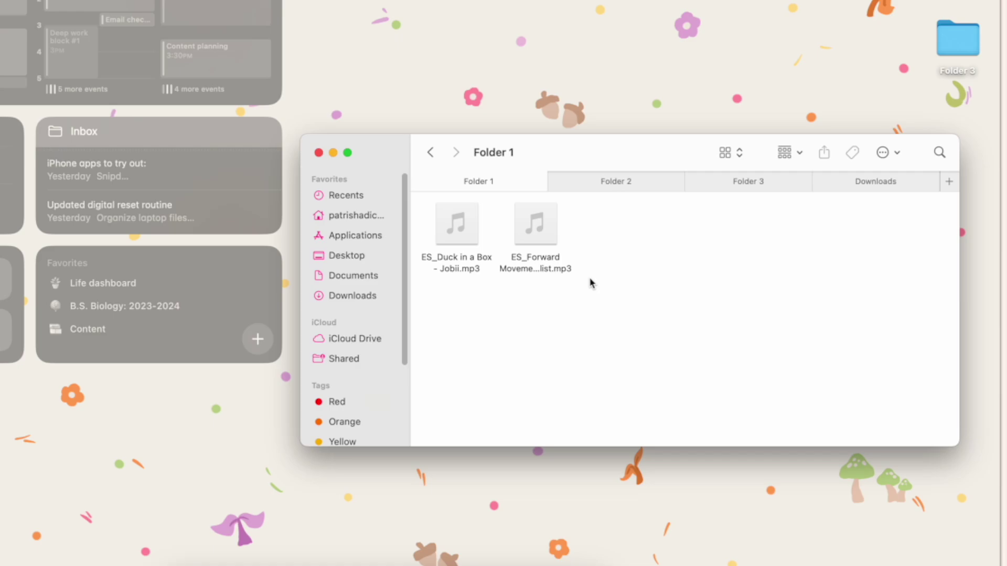
Step: Drag the Folder 1 mp3s toward the Folder 3 tab and select both mp3s in Folder 2
drag(590, 283, 717, 184)
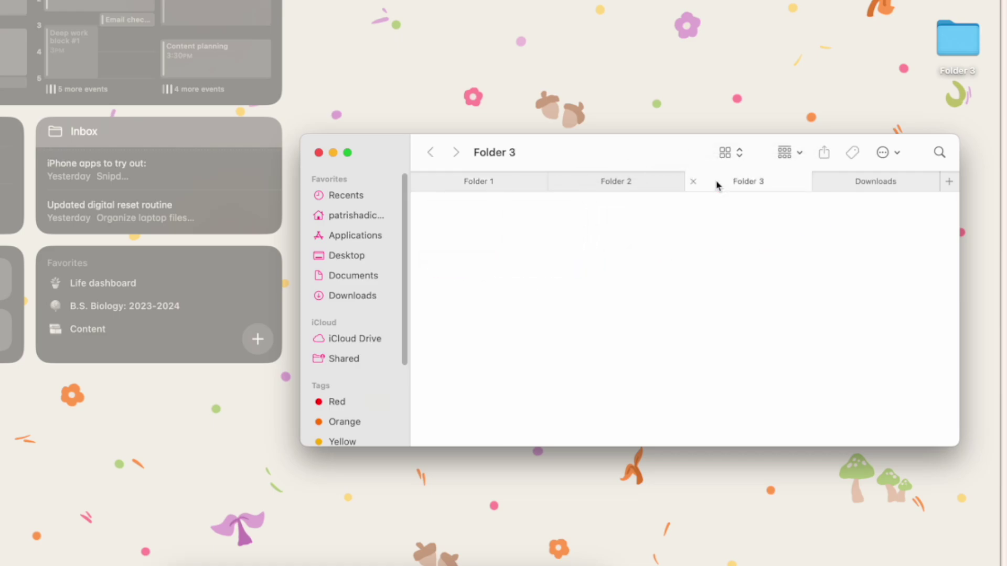
click(521, 180)
drag(539, 227, 744, 186)
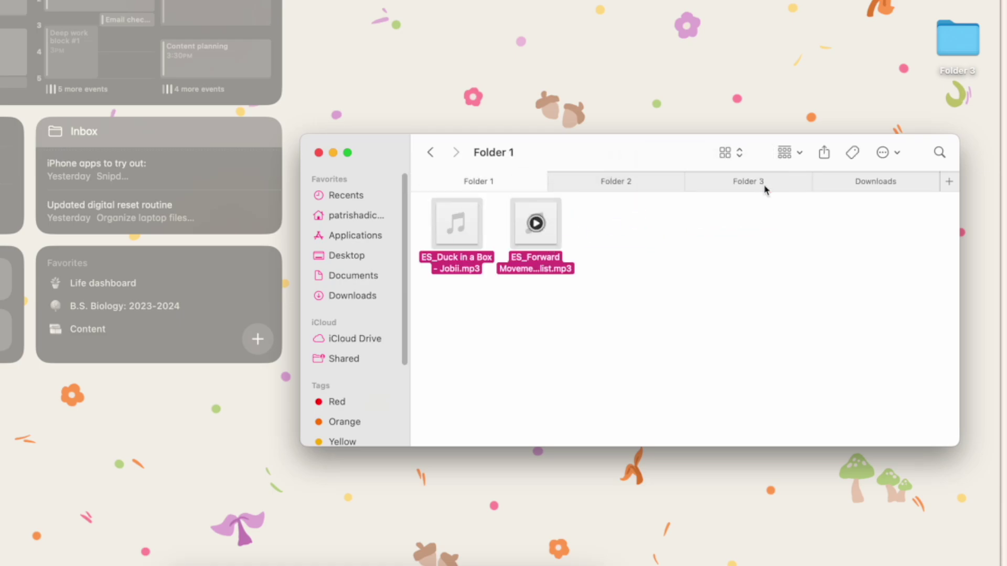
click(678, 184)
drag(595, 278, 744, 189)
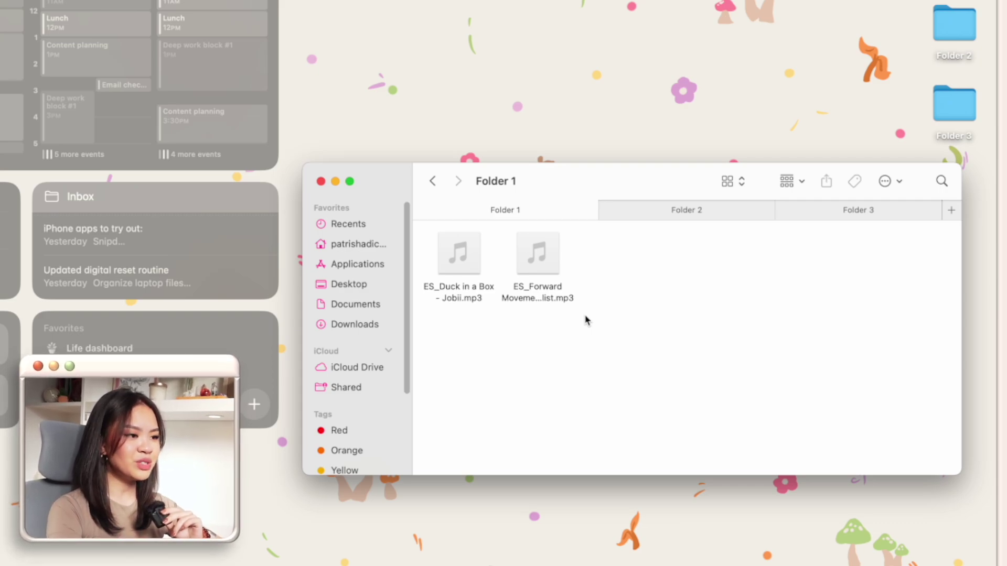
Step: Put the Folder 1 and Folder 2 mp3s on the Dropover shelf, then switch to Folder 3
drag(586, 319, 479, 172)
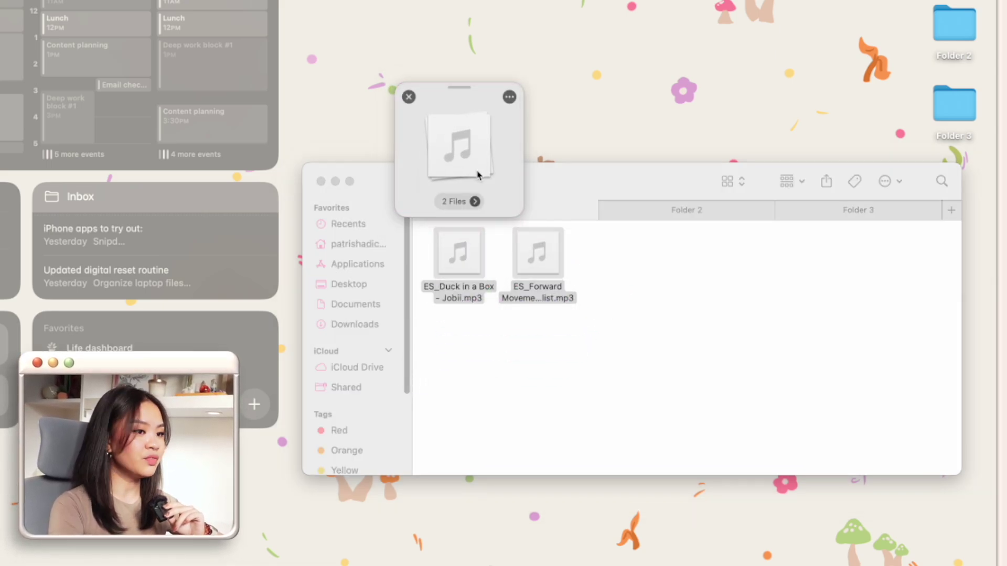
click(646, 212)
drag(609, 310, 550, 276)
click(831, 208)
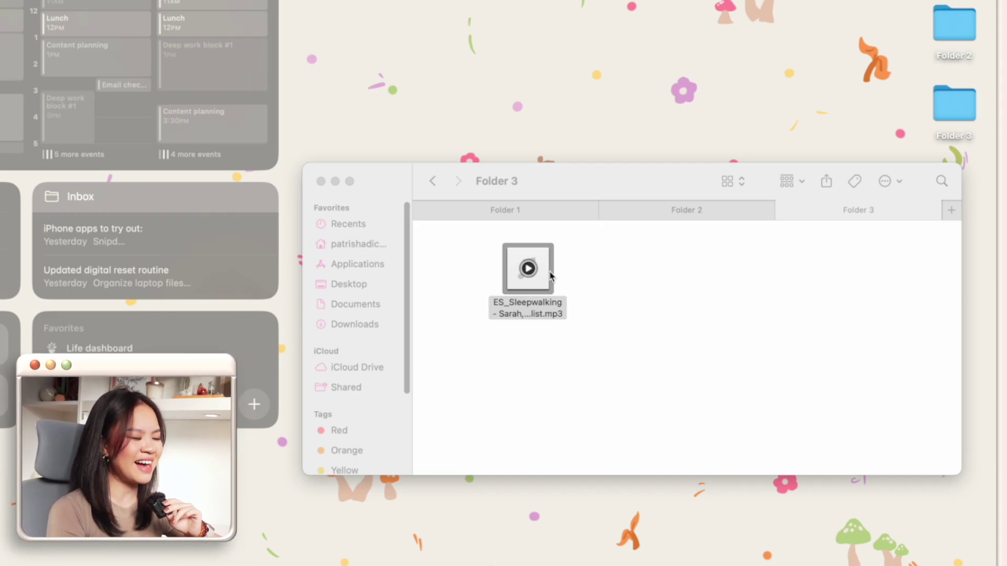